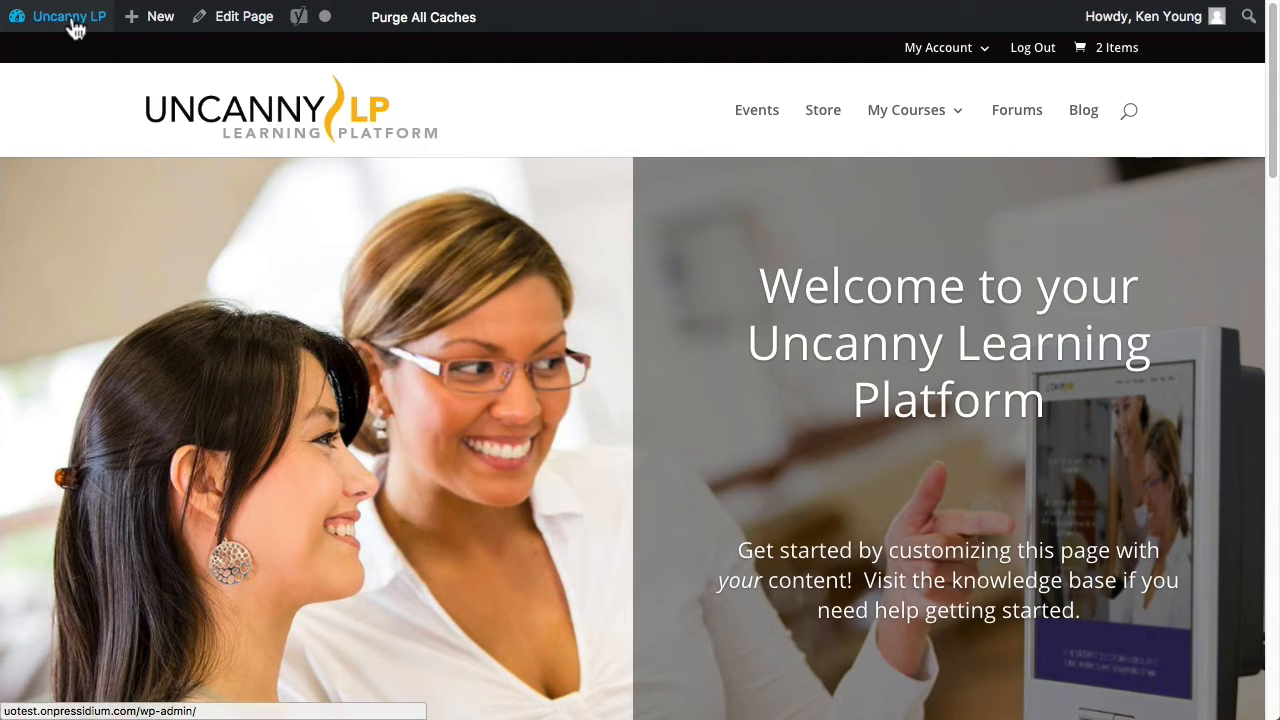
- Open the site's admin dashboard from the home page and expand the Design section
{"action": "mouse_move", "coordinate": [60, 17]}
{"action": "left_click", "coordinate": [43, 51]}
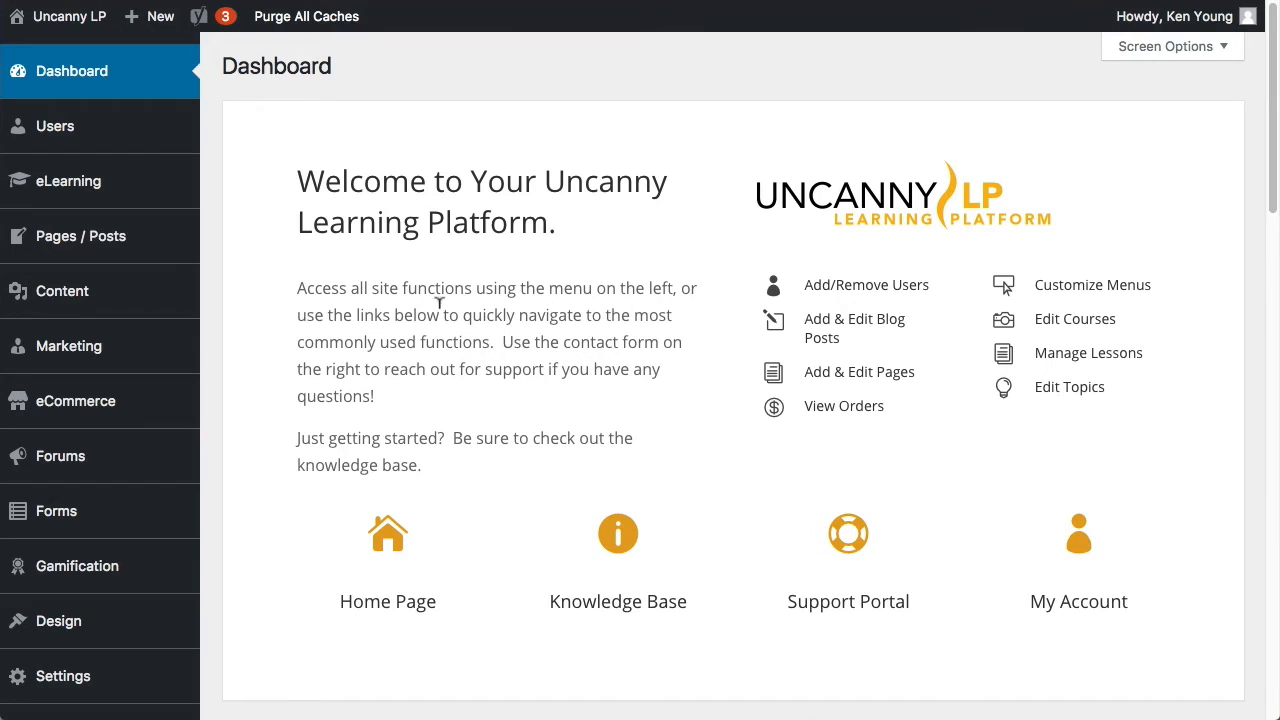
{"action": "scroll", "coordinate": [214, 366], "scroll_direction": "down", "scroll_amount": 5}
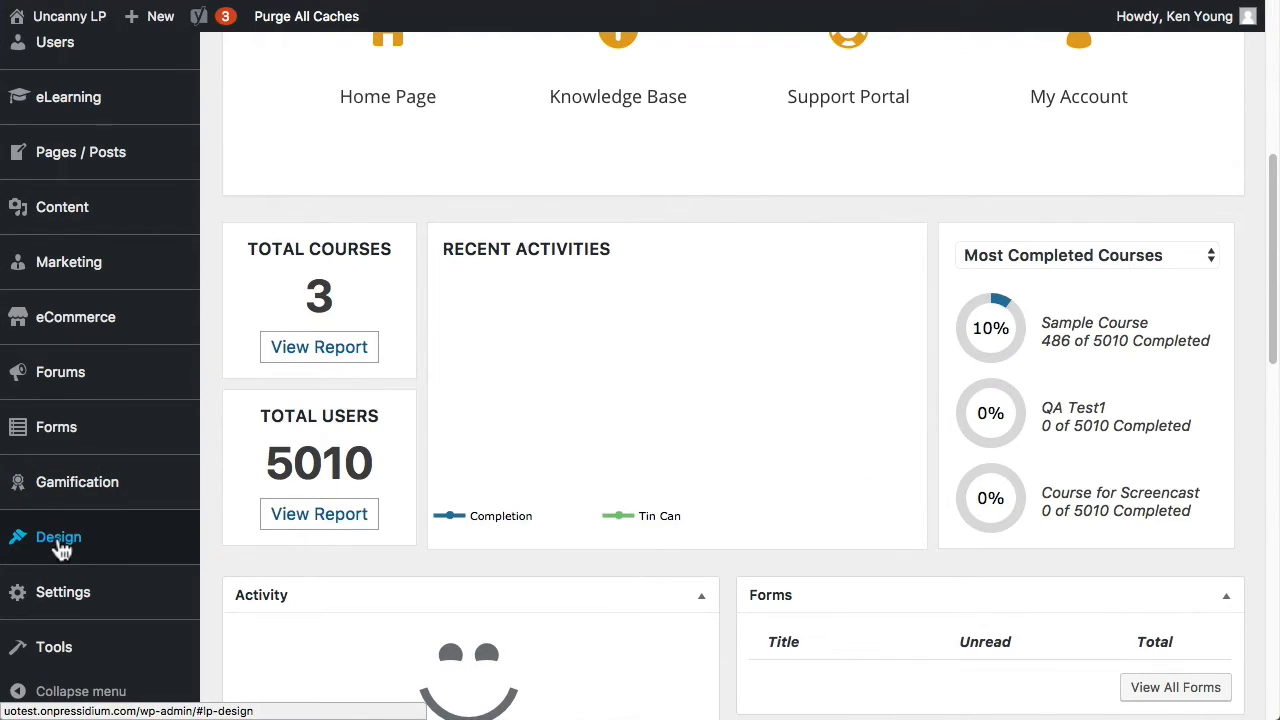
{"action": "left_click", "coordinate": [57, 540]}
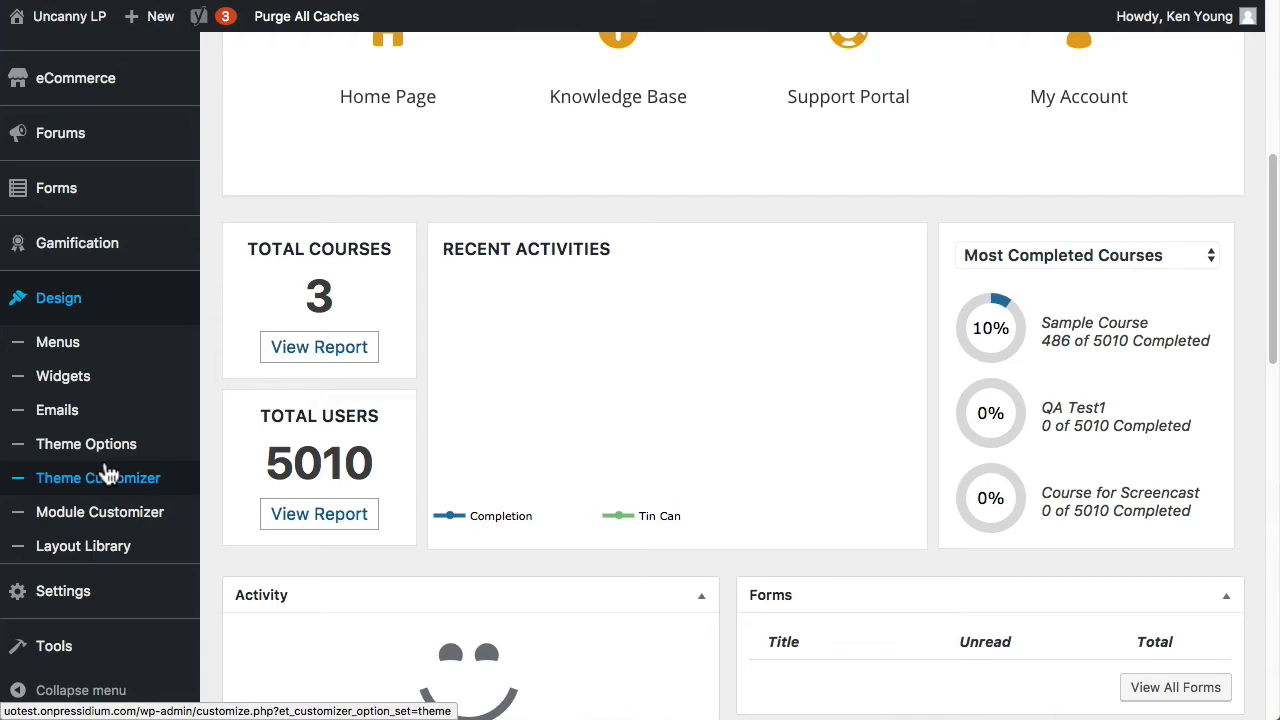
- Look at the site's home page and its tab icon in the separate browser window, then return to the dashboard
{"action": "left_click", "coordinate": [1279, 258]}
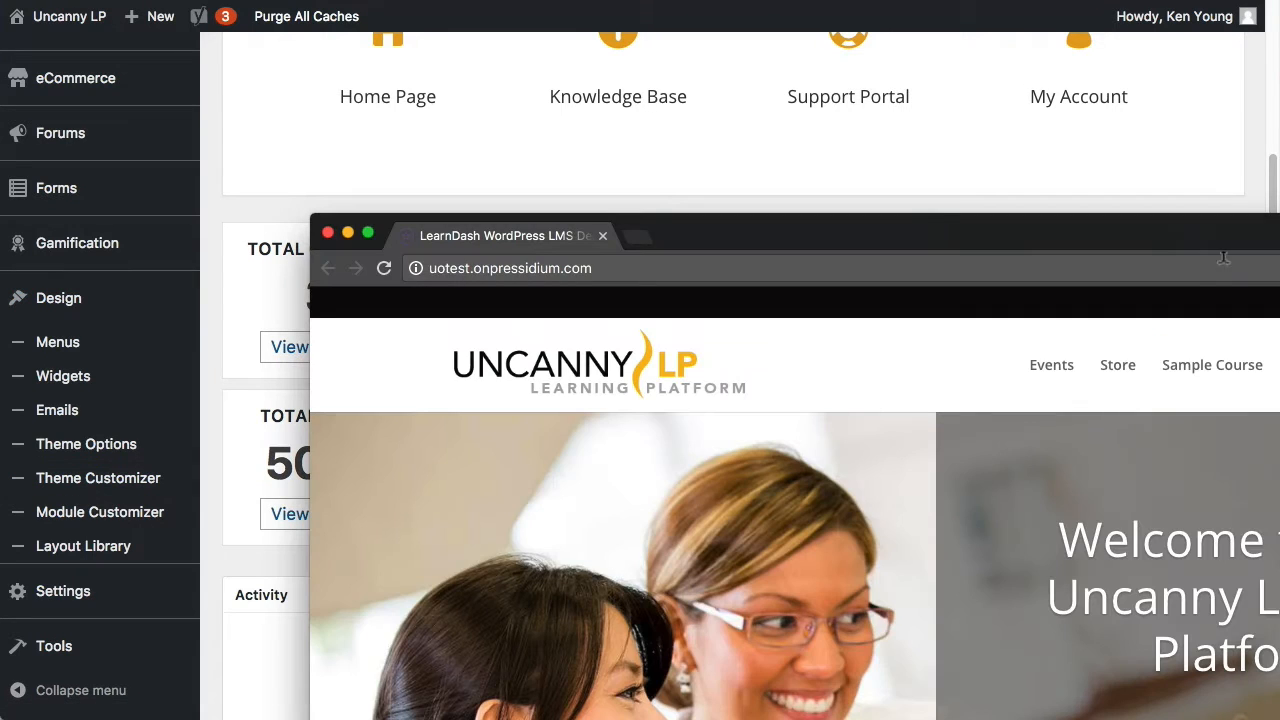
{"action": "left_click_drag", "start_coordinate": [1210, 224], "coordinate": [1196, 176]}
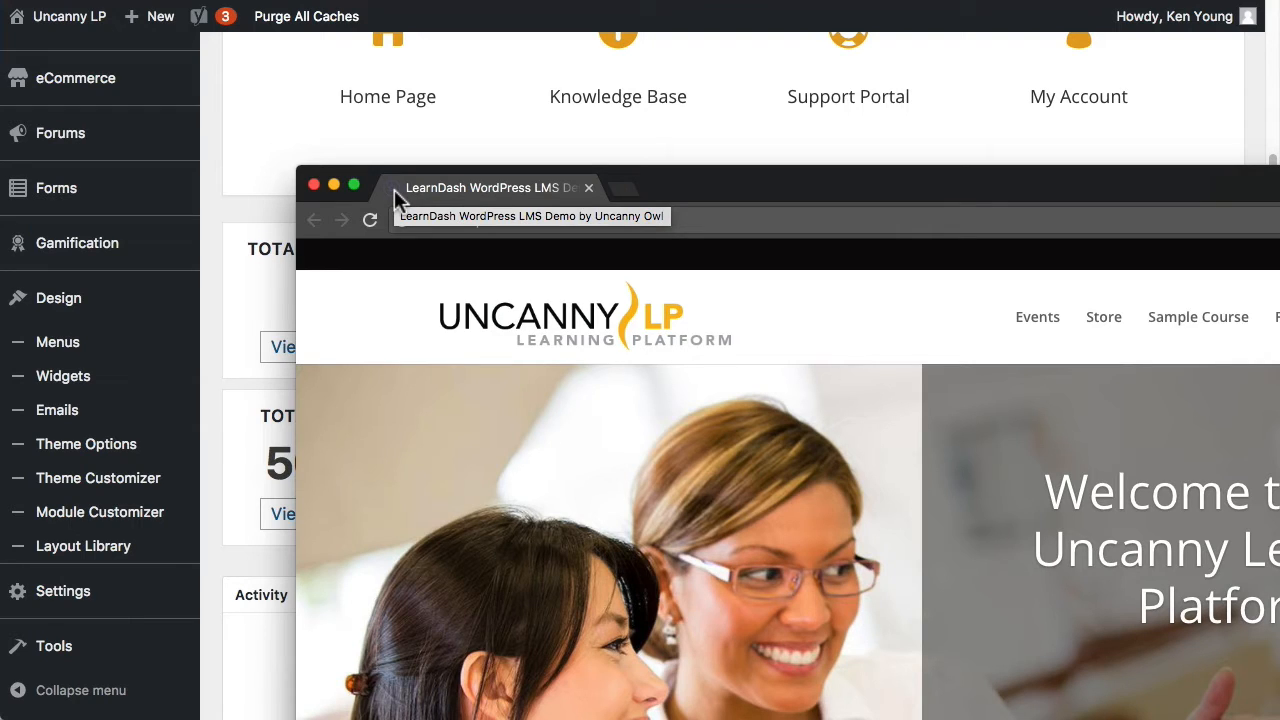
{"action": "left_click", "coordinate": [226, 278]}
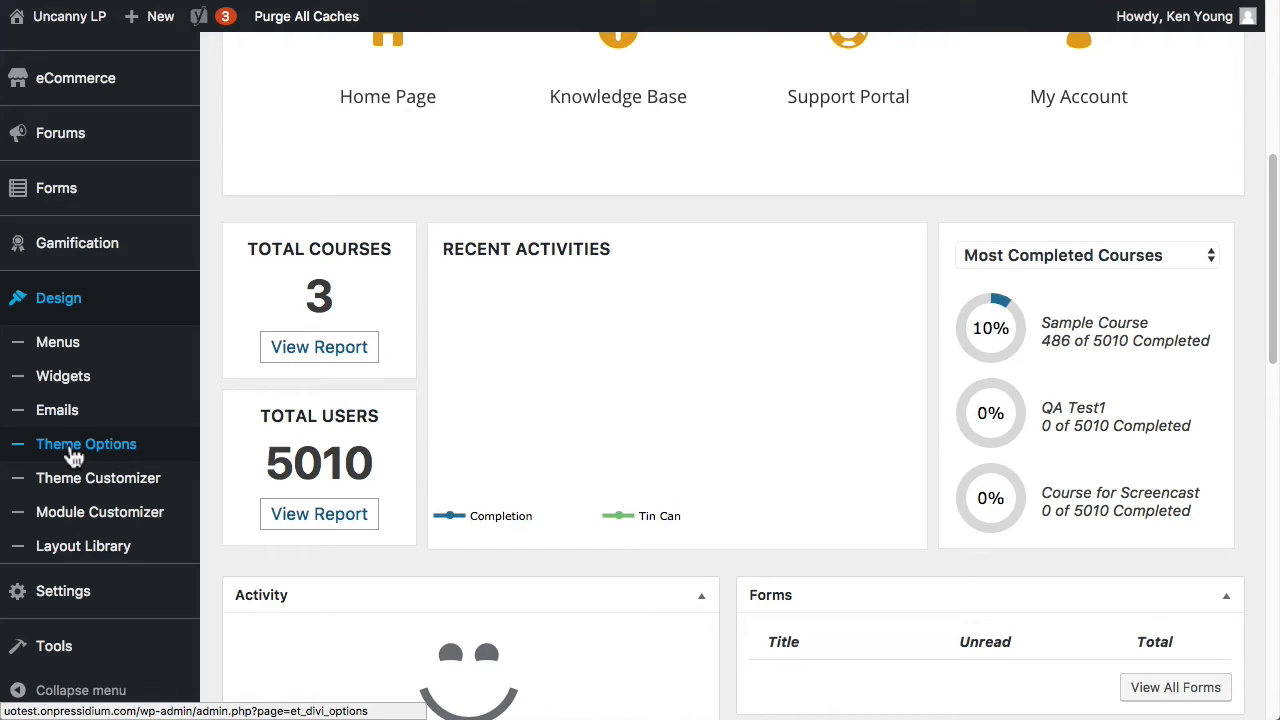
- Open the Divi Theme Options and inspect the full image URL in the Logo setting
{"action": "left_click", "coordinate": [75, 446]}
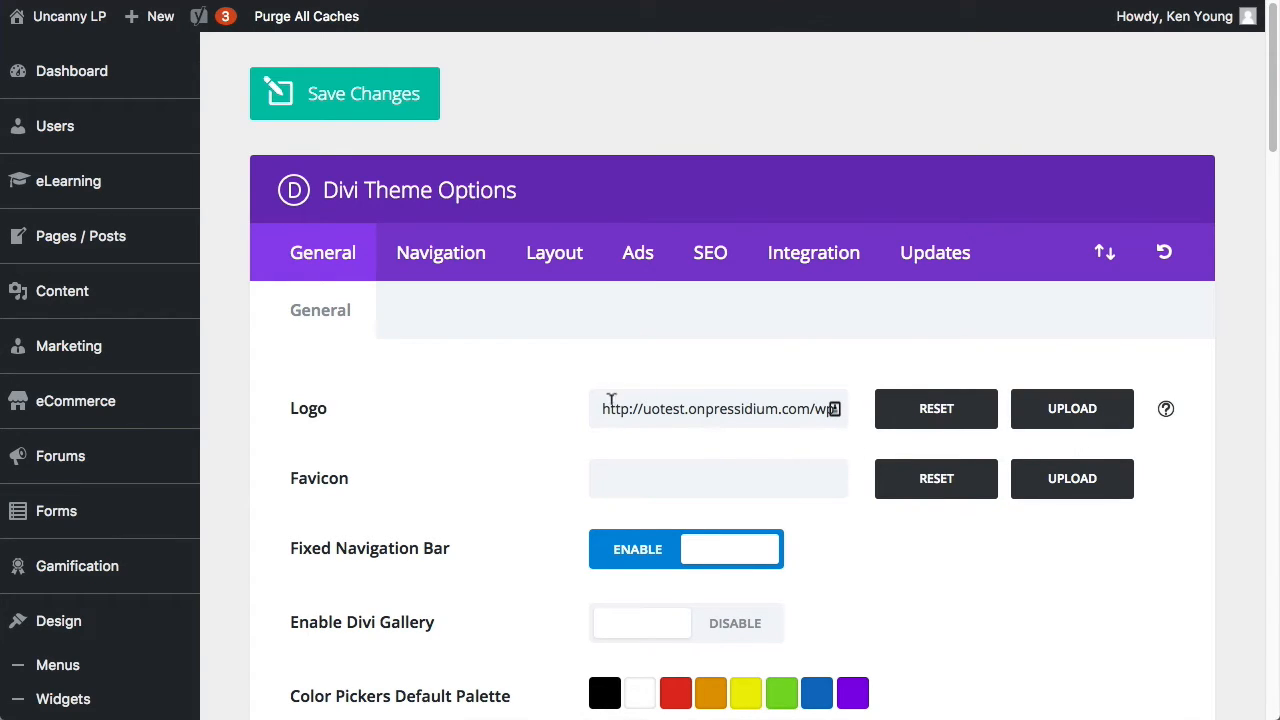
{"action": "left_click_drag", "start_coordinate": [608, 405], "coordinate": [1095, 420]}
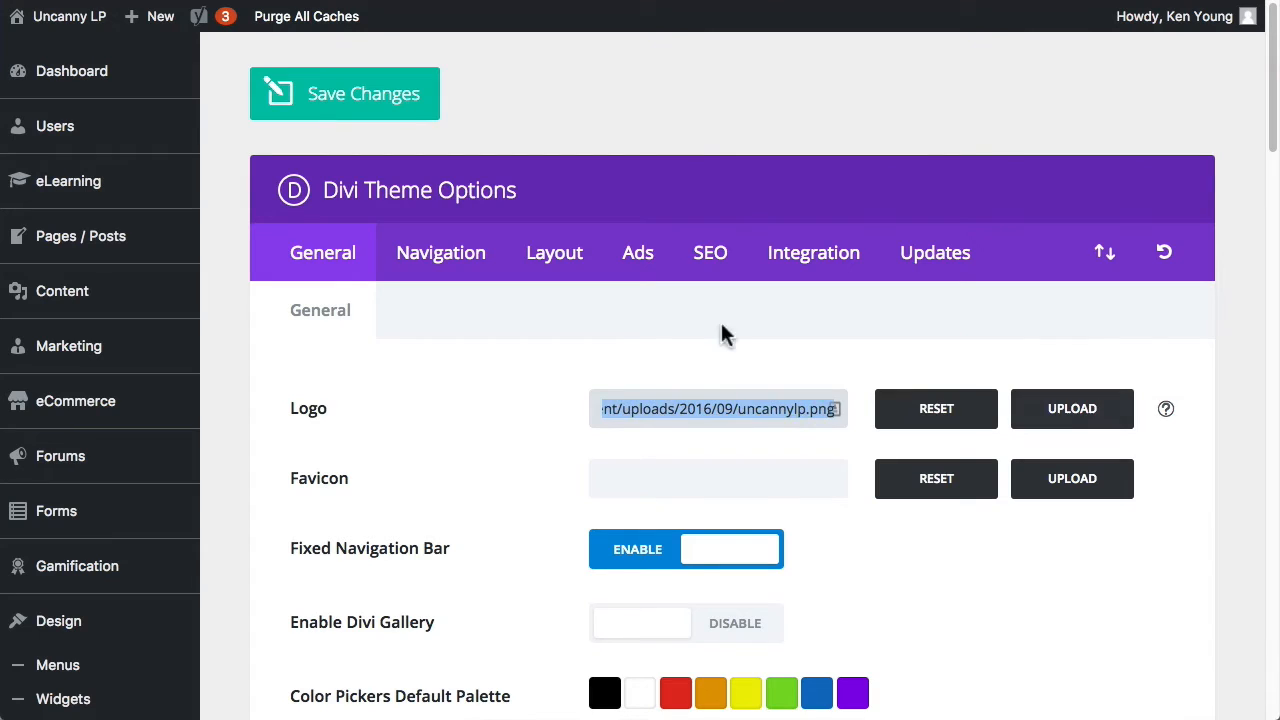
{"action": "left_click", "coordinate": [503, 409]}
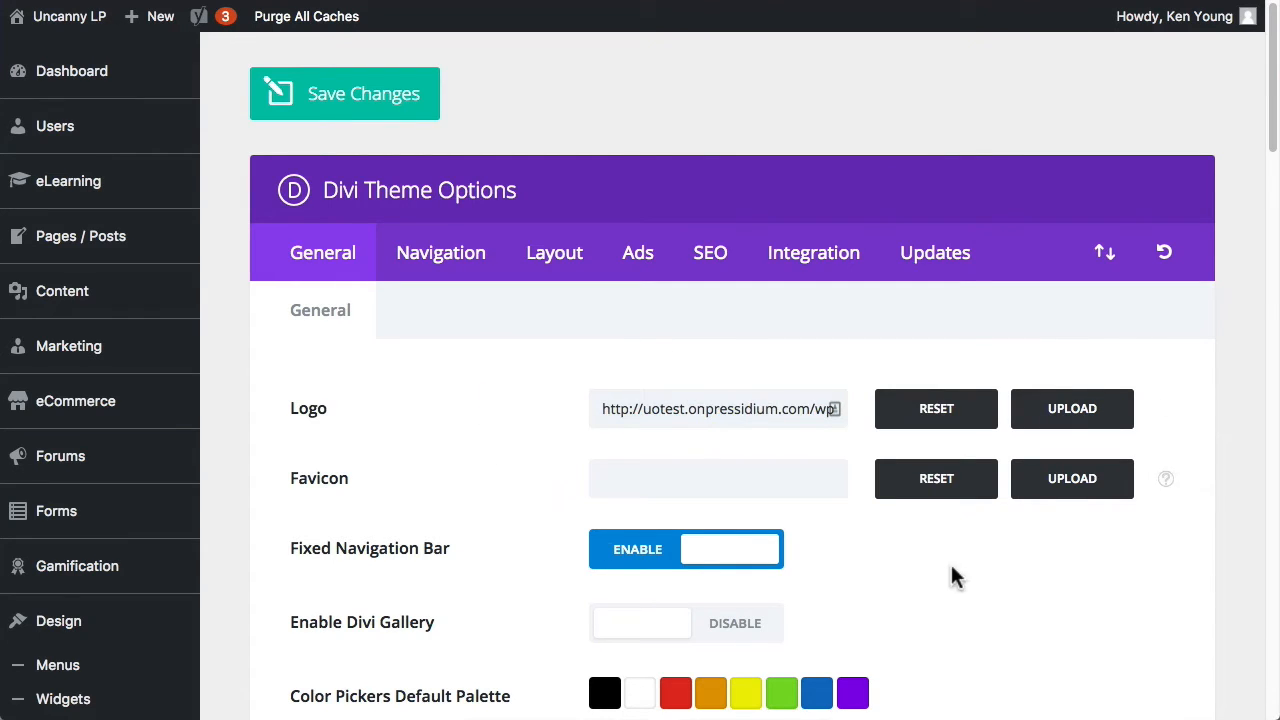
- Set the App Store badge 03.png from the media library as the site logo and save the theme options
{"action": "left_click", "coordinate": [1072, 409]}
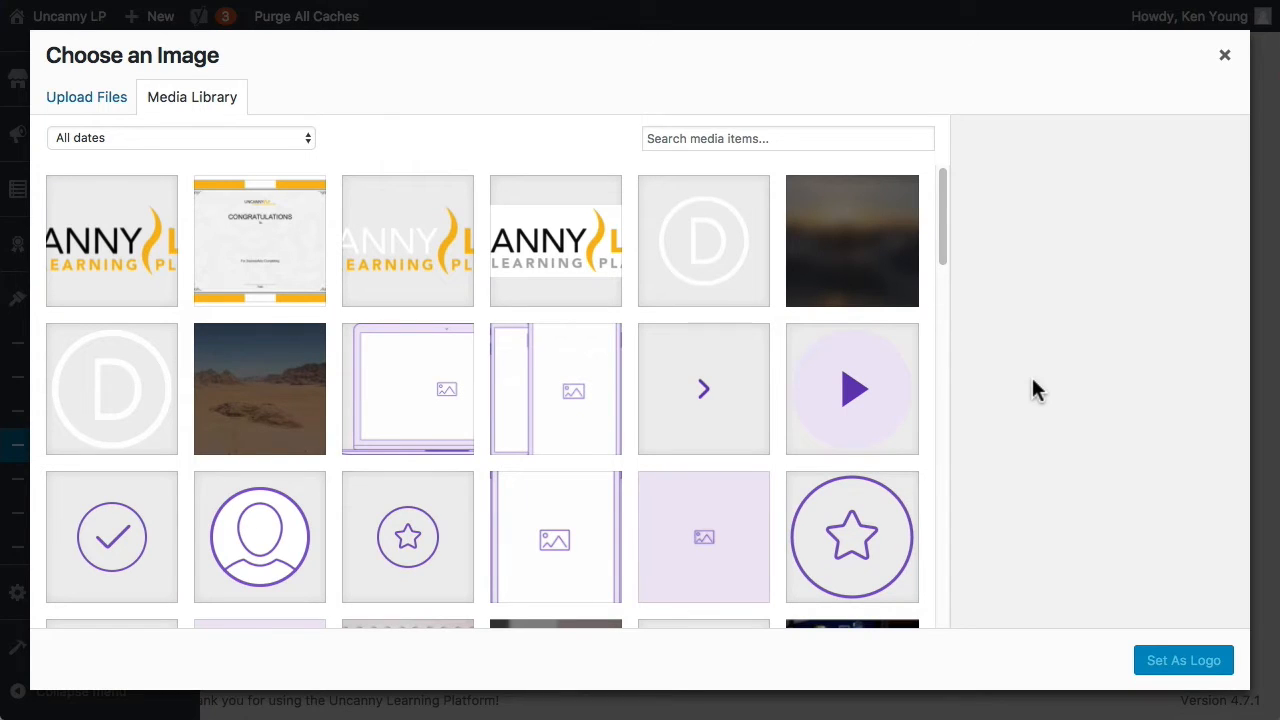
{"action": "left_click_drag", "start_coordinate": [944, 234], "coordinate": [951, 426]}
{"action": "left_click", "coordinate": [257, 363]}
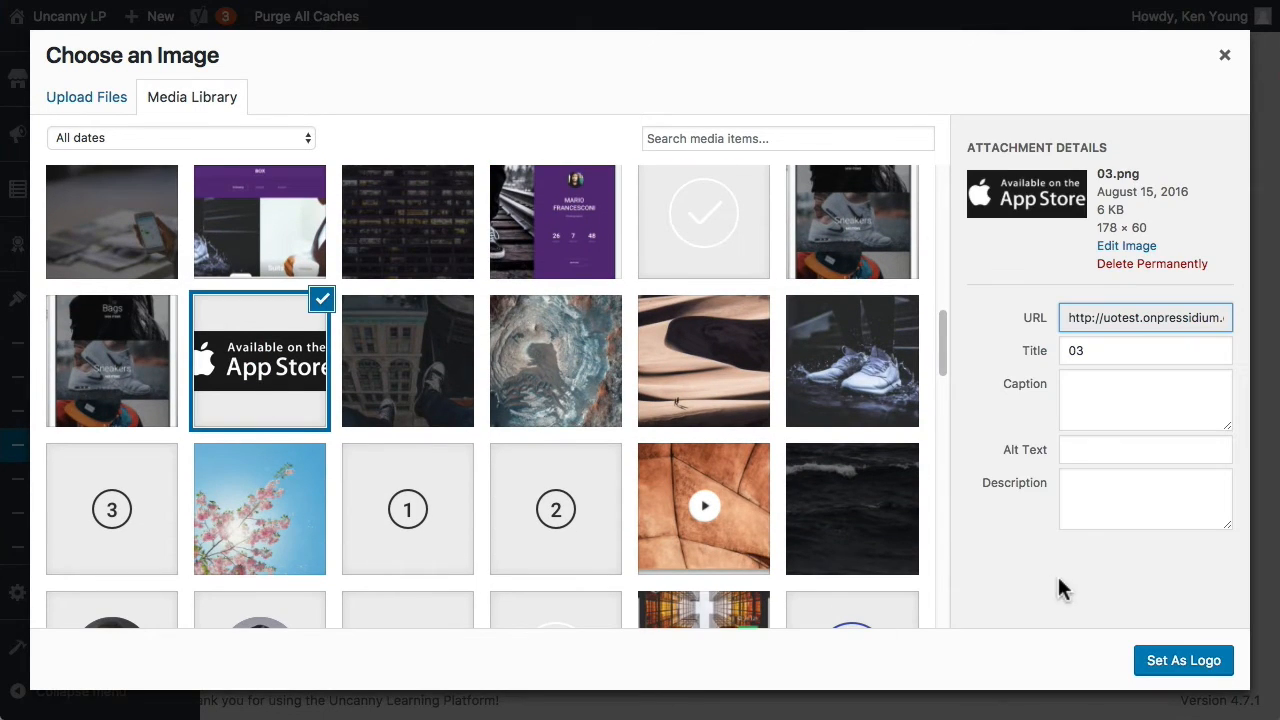
{"action": "left_click", "coordinate": [1199, 677]}
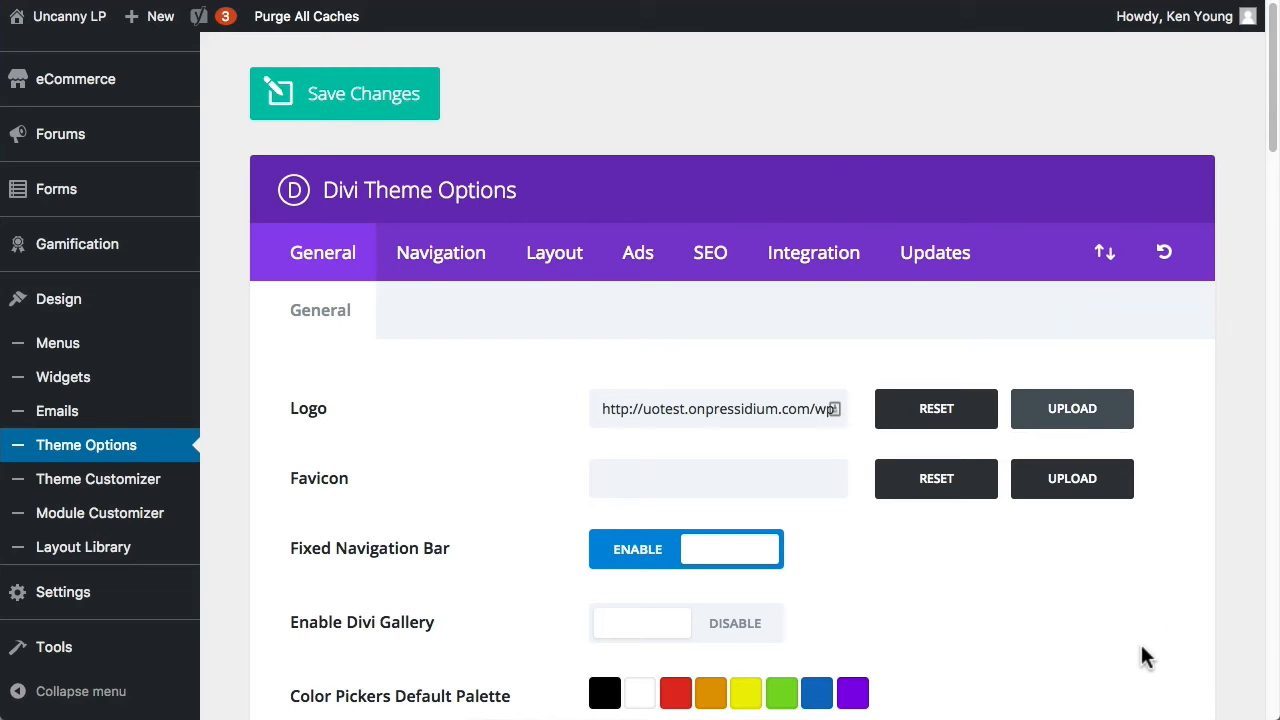
{"action": "scroll", "coordinate": [1147, 656], "scroll_direction": "down", "scroll_amount": 20}
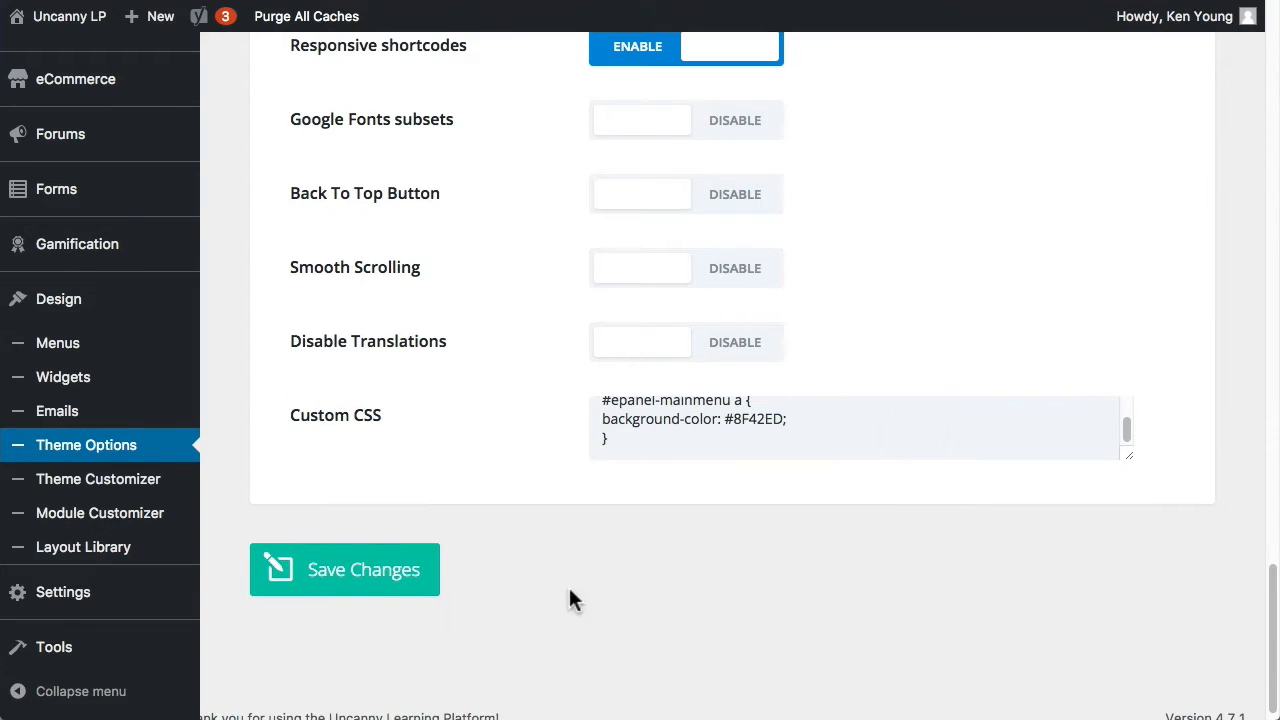
{"action": "left_click", "coordinate": [338, 586]}
- Reload the Theme Options and check the logo on the site's home, My Courses and Forums pages
{"action": "scroll", "coordinate": [1207, 545], "scroll_direction": "up", "scroll_amount": 3}
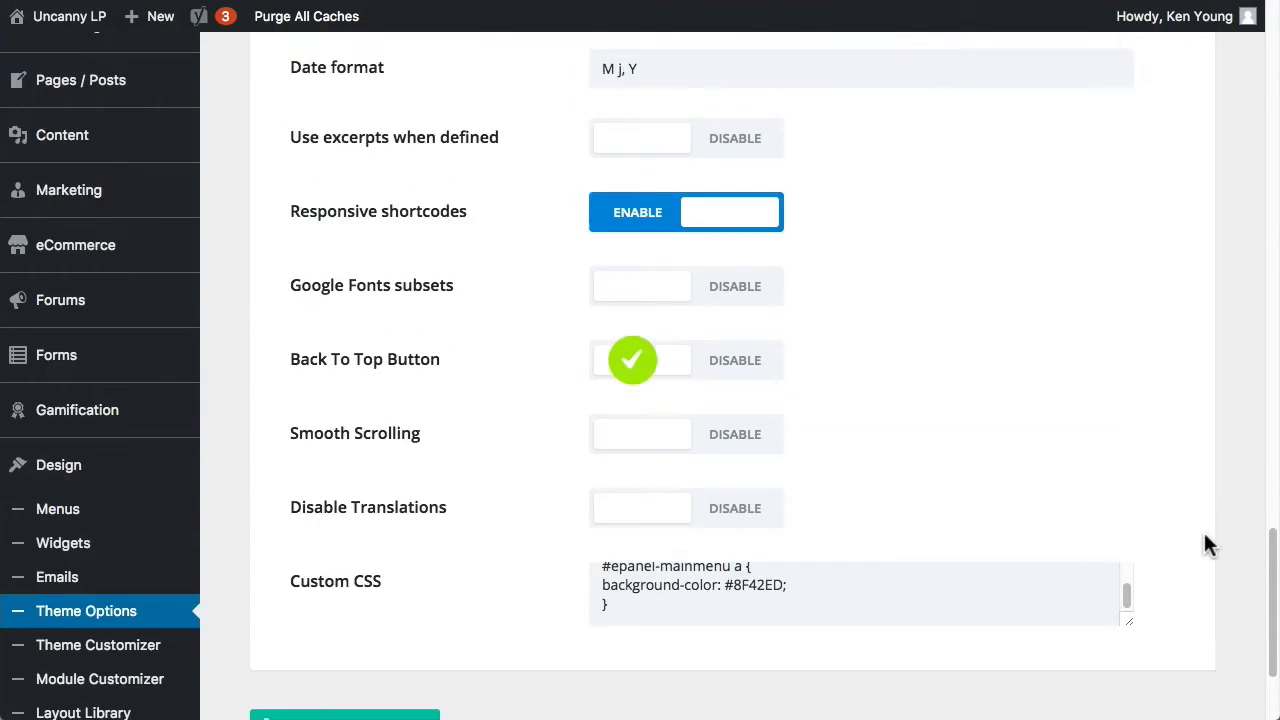
{"action": "scroll", "coordinate": [1205, 545], "scroll_direction": "up", "scroll_amount": 20}
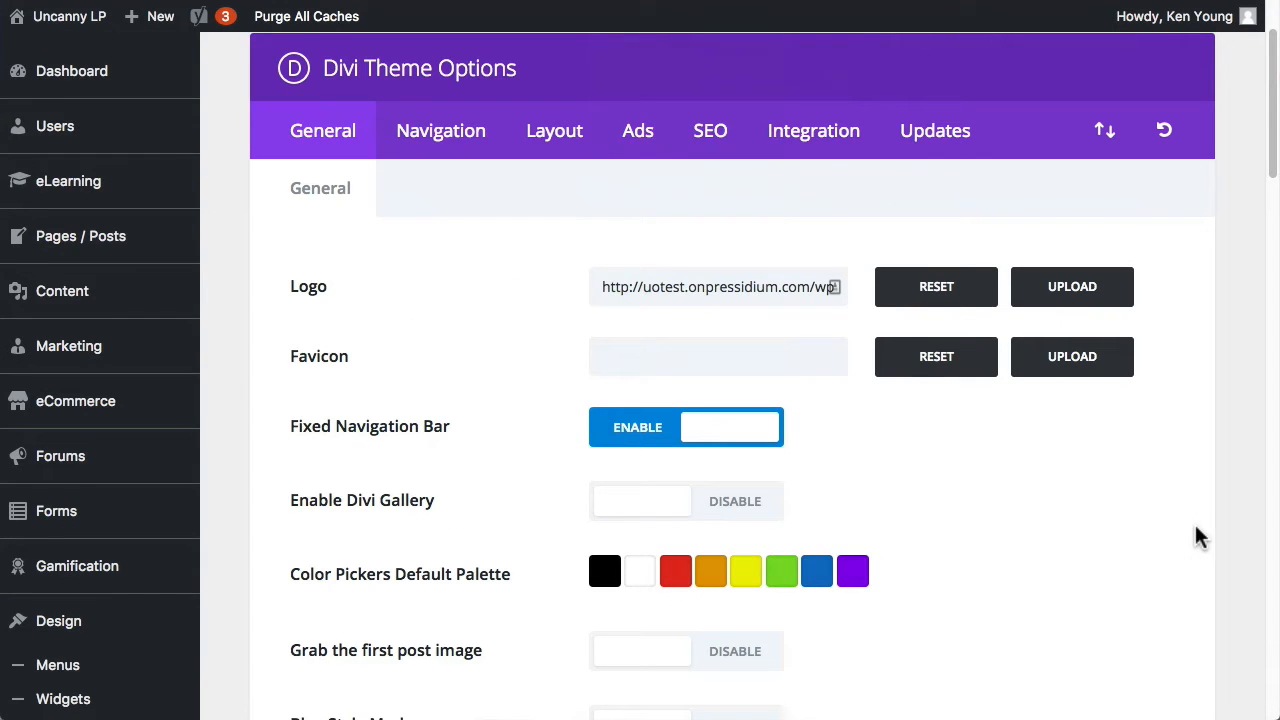
{"action": "scroll", "coordinate": [234, 334], "scroll_direction": "down", "scroll_amount": 4}
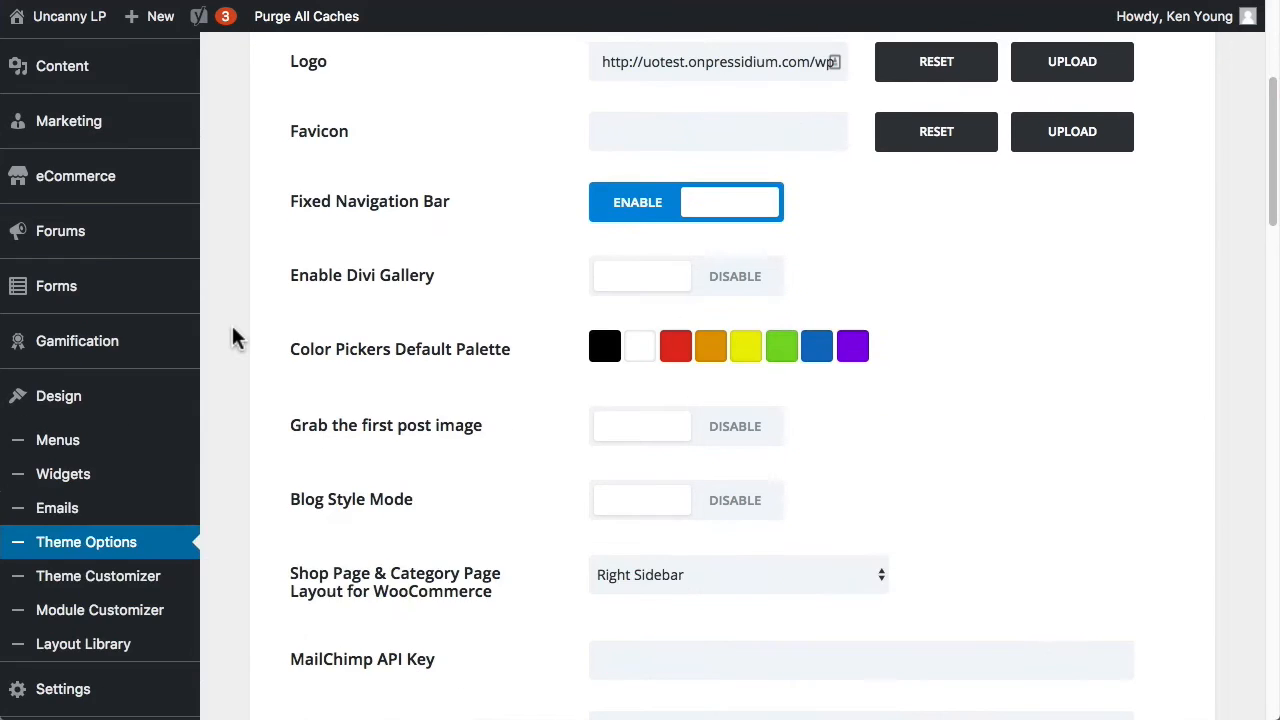
{"action": "left_click", "coordinate": [120, 541]}
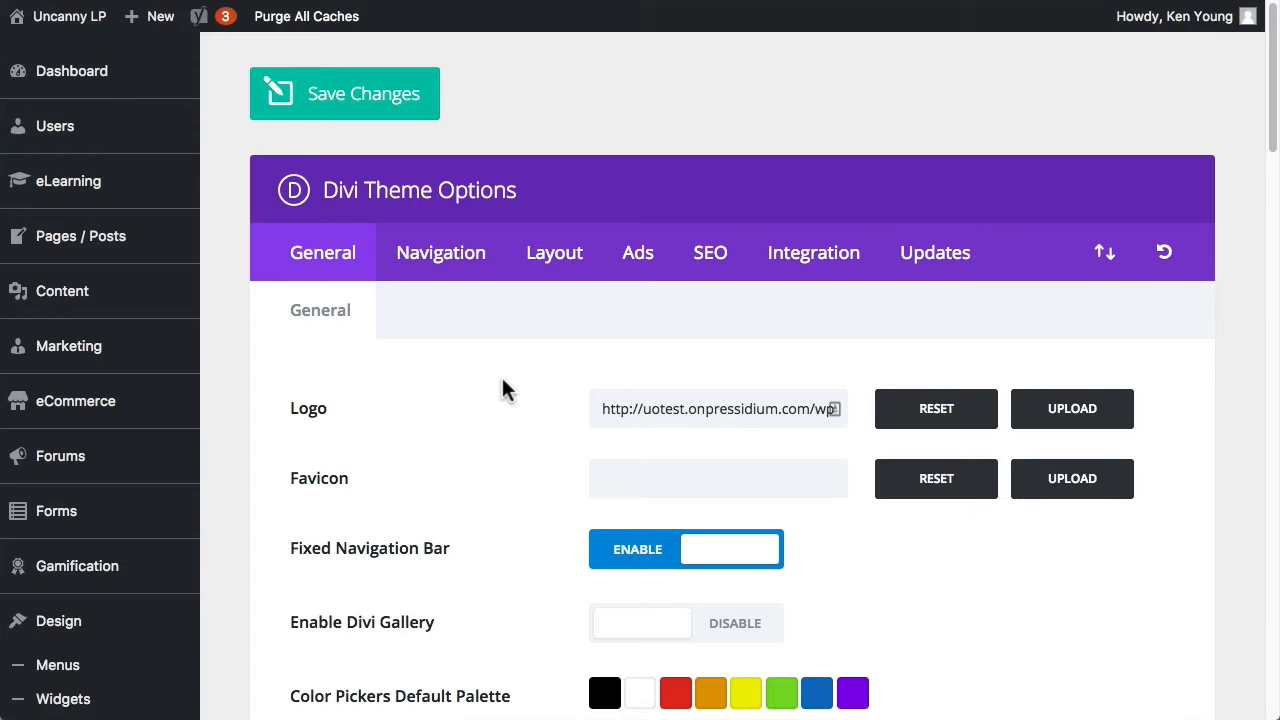
{"action": "scroll", "coordinate": [502, 380], "scroll_direction": "down", "scroll_amount": 1}
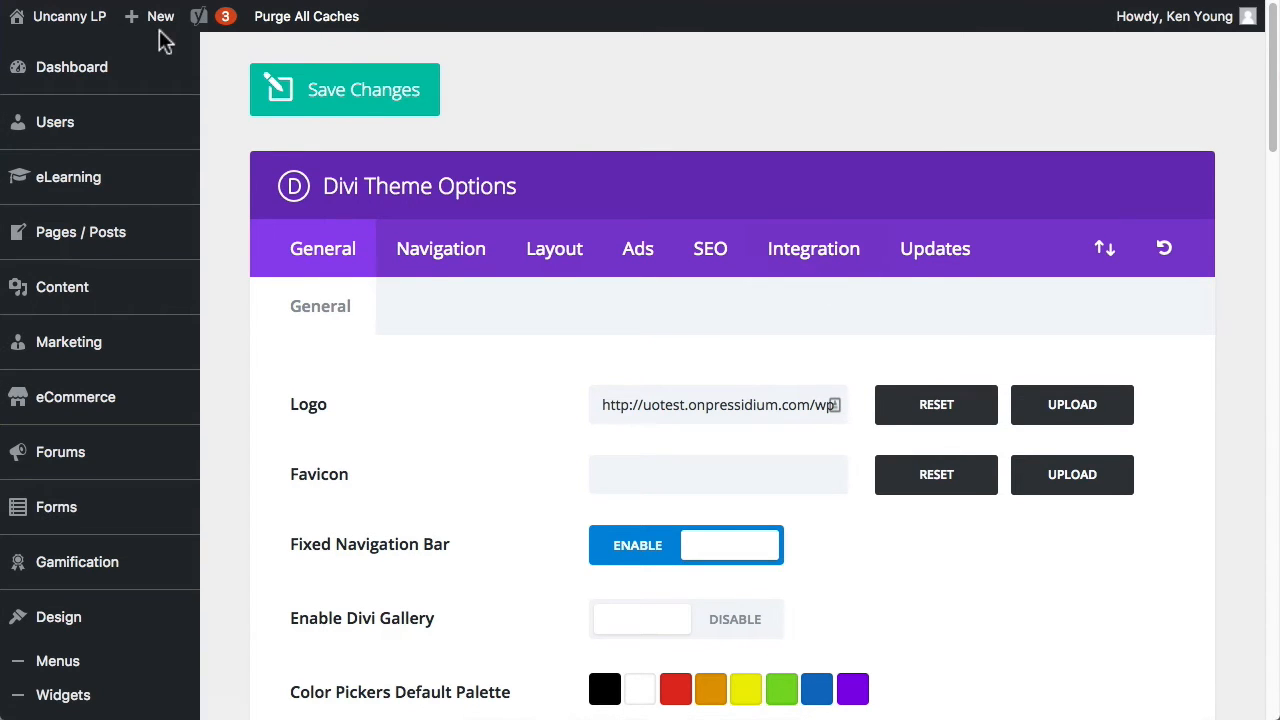
{"action": "left_click", "coordinate": [84, 24]}
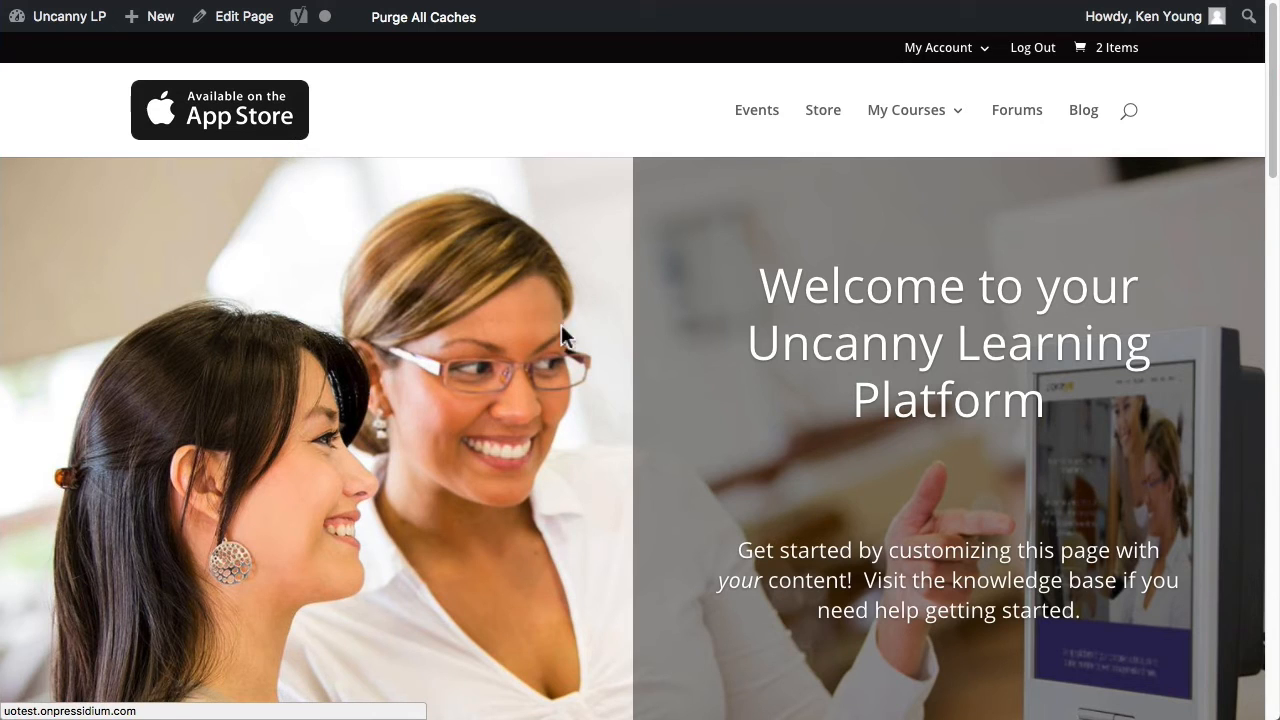
{"action": "left_click", "coordinate": [893, 120]}
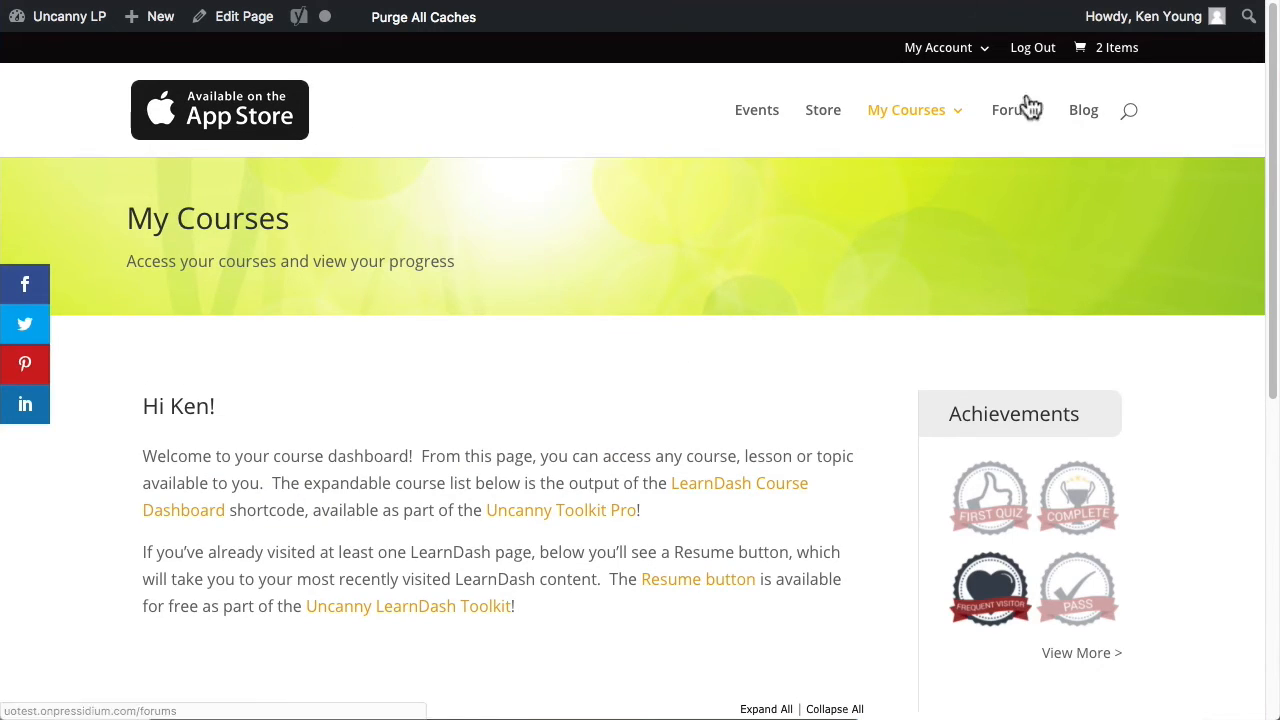
{"action": "left_click", "coordinate": [1032, 112]}
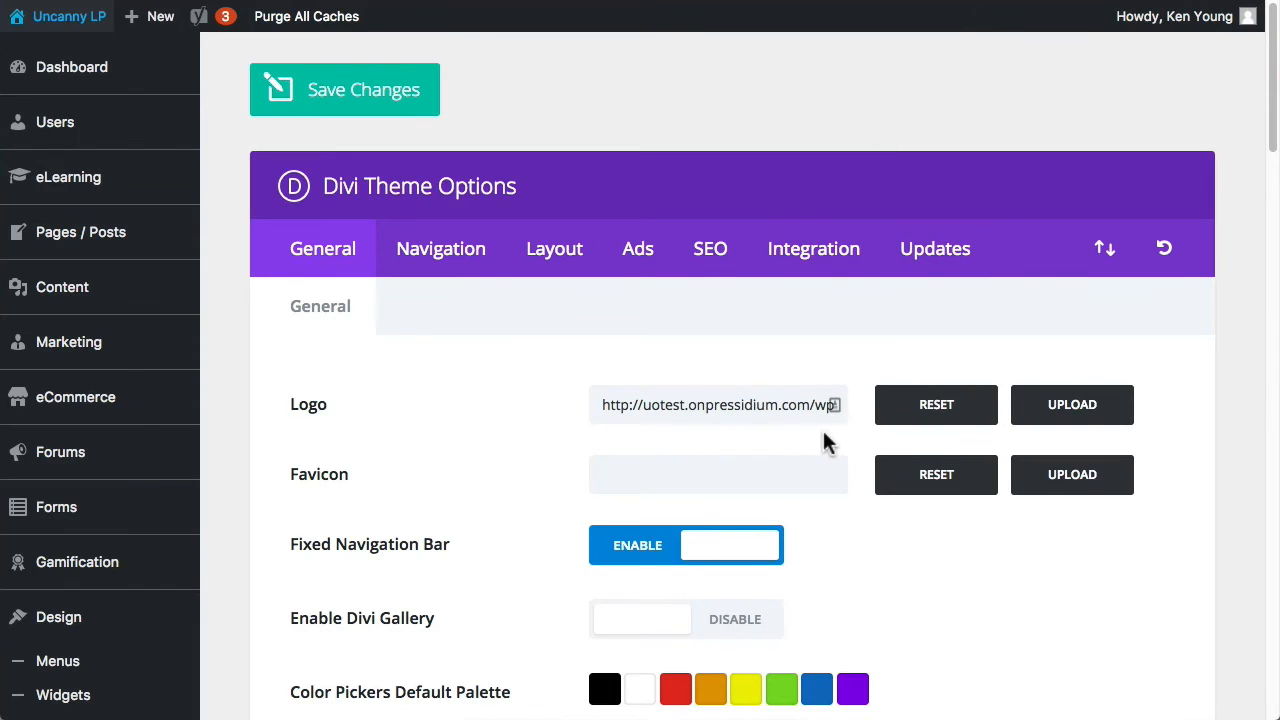
- Set uncanny-lp-logo-light-background.png from the media library as the site logo and save the theme options
{"action": "left_click", "coordinate": [1083, 423]}
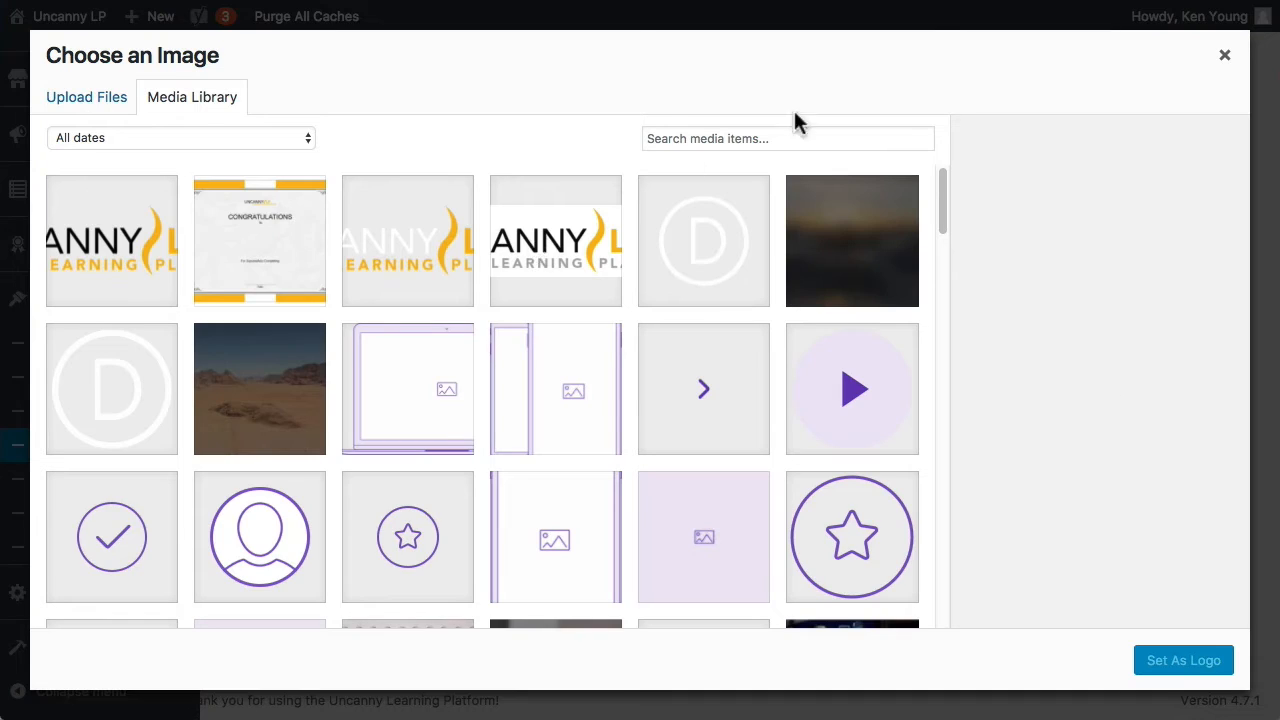
{"action": "left_click", "coordinate": [137, 261]}
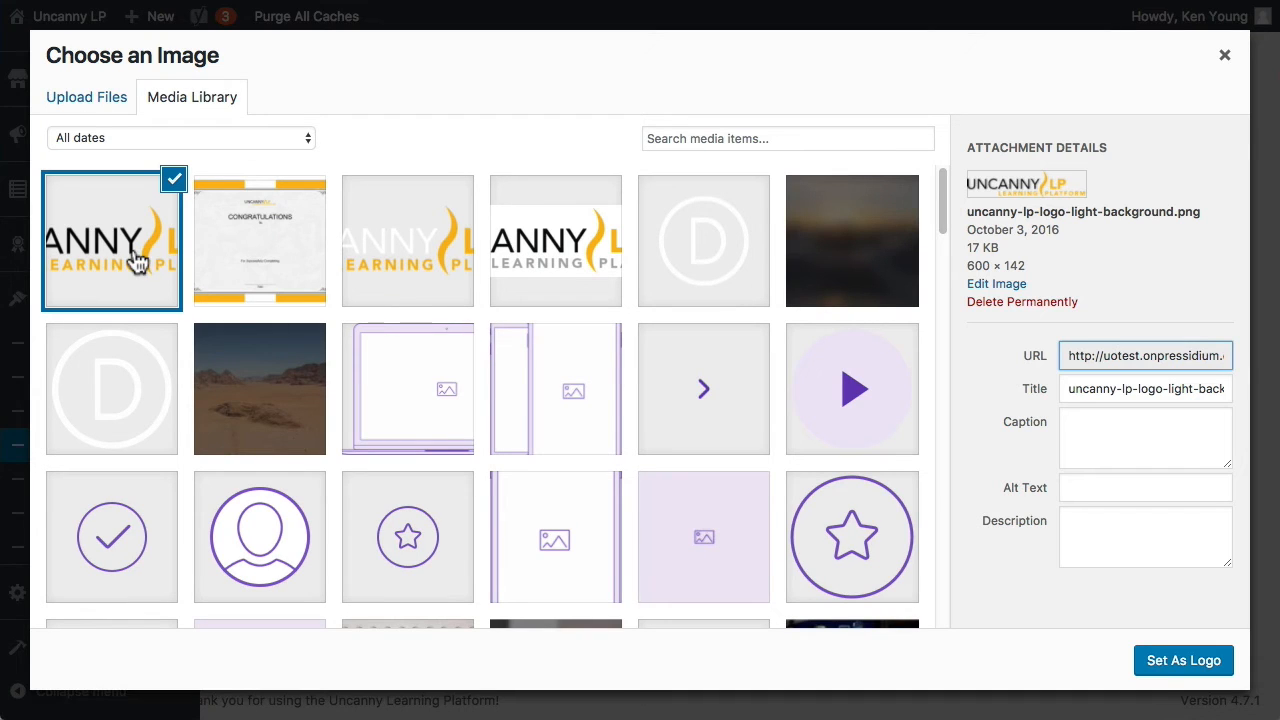
{"action": "left_click", "coordinate": [1182, 668]}
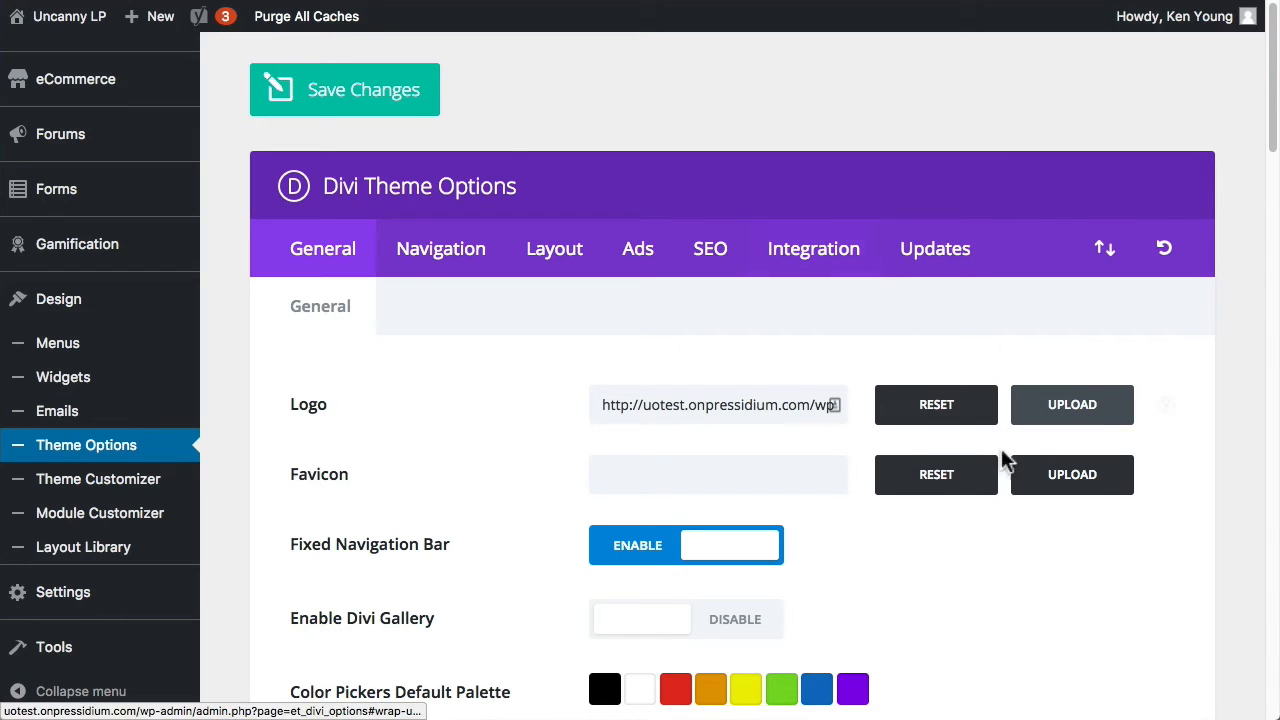
{"action": "scroll", "coordinate": [1045, 543], "scroll_direction": "down", "scroll_amount": 3}
{"action": "scroll", "coordinate": [1031, 538], "scroll_direction": "down", "scroll_amount": 10}
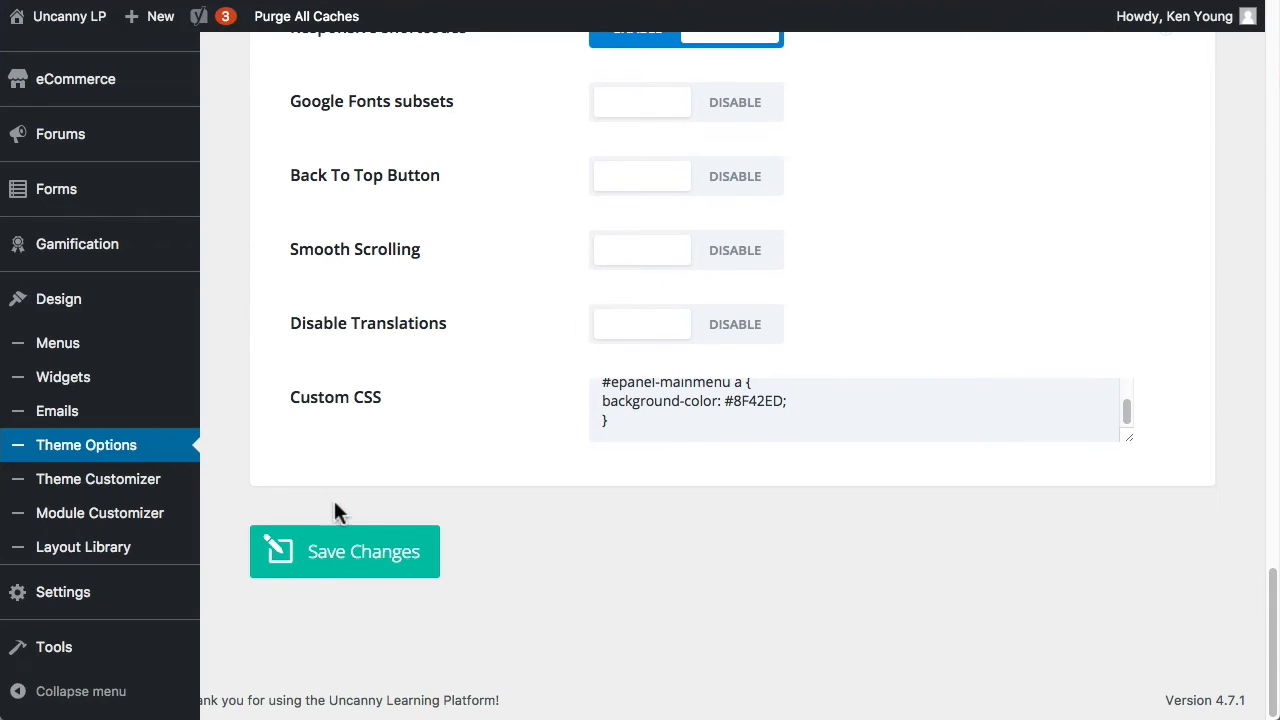
{"action": "left_click", "coordinate": [360, 565]}
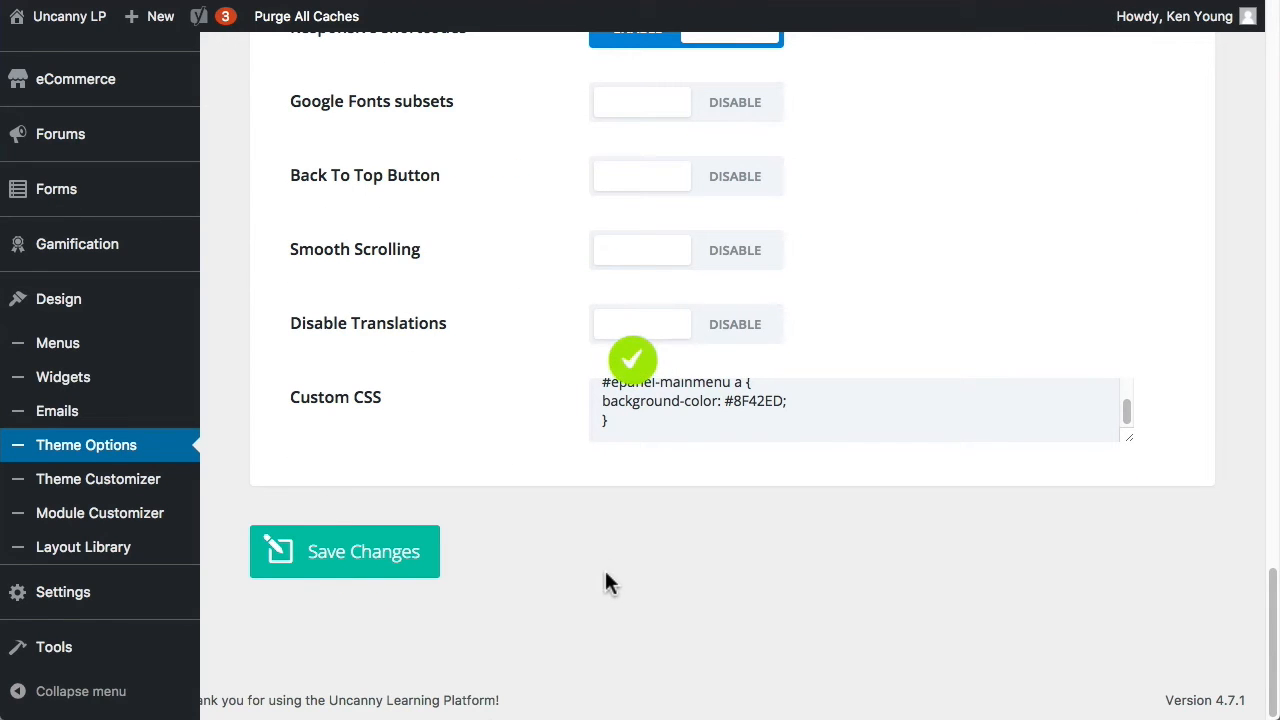
- Open the Theme Customizer's Site Identity settings under General Settings and review the site title and tagline fields
{"action": "scroll", "coordinate": [477, 427], "scroll_direction": "up", "scroll_amount": 10}
{"action": "scroll", "coordinate": [474, 425], "scroll_direction": "up", "scroll_amount": 10}
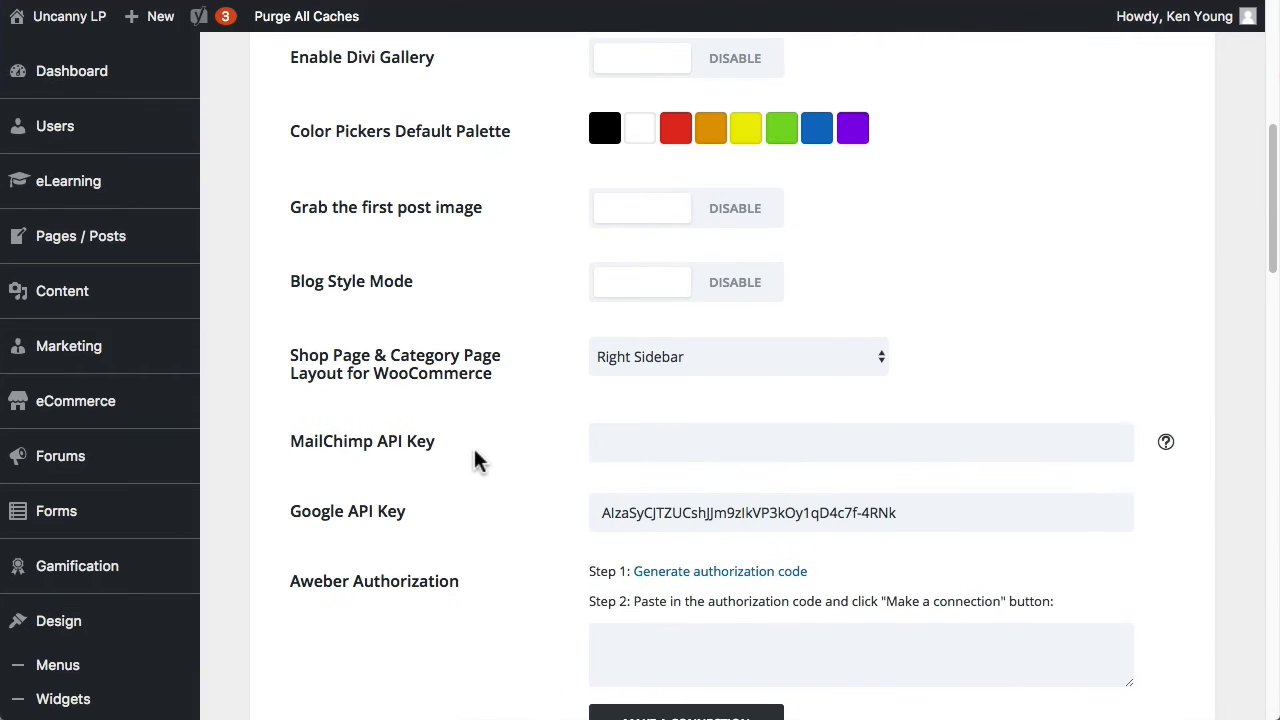
{"action": "scroll", "coordinate": [477, 457], "scroll_direction": "down", "scroll_amount": 5}
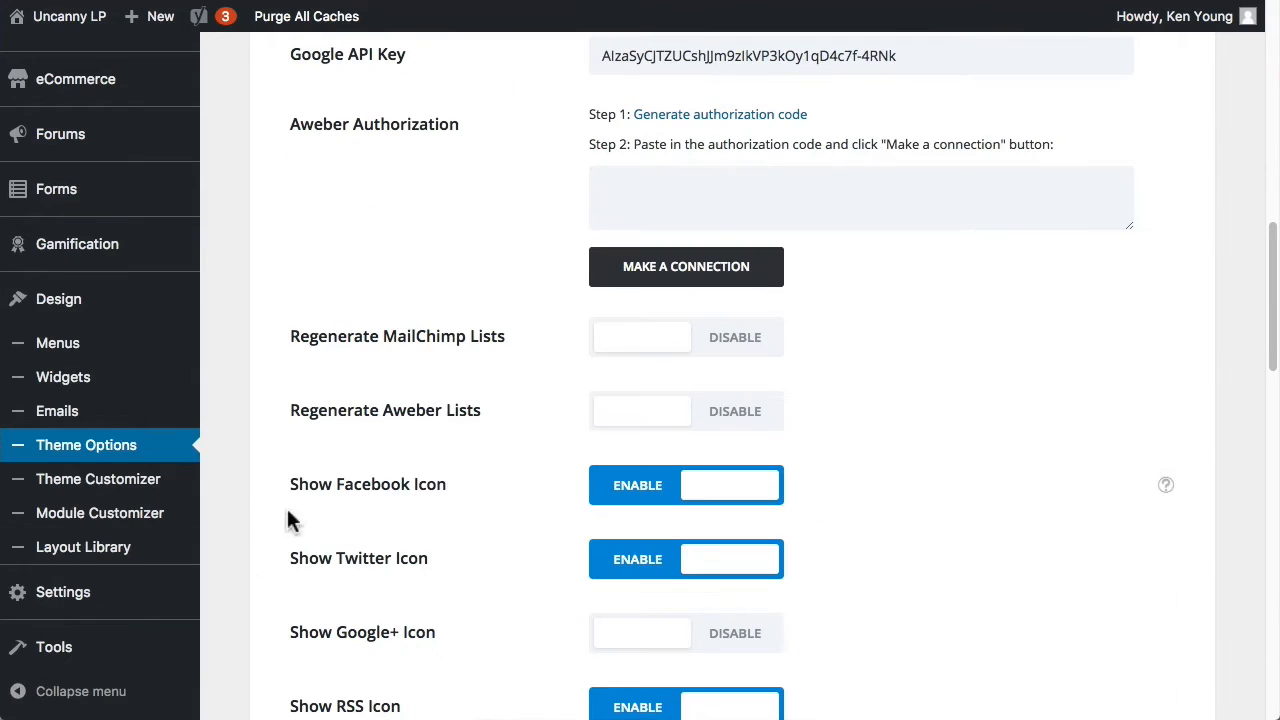
{"action": "left_click", "coordinate": [115, 490]}
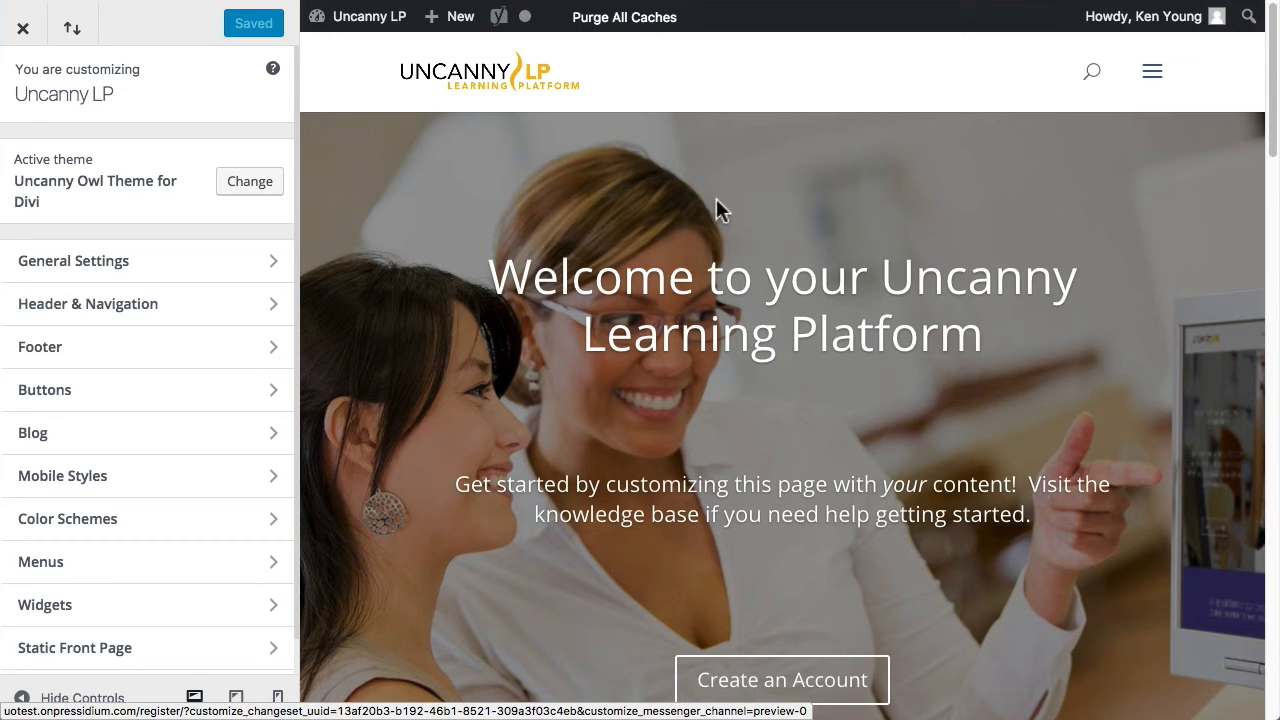
{"action": "left_click", "coordinate": [198, 260]}
{"action": "left_click", "coordinate": [148, 153]}
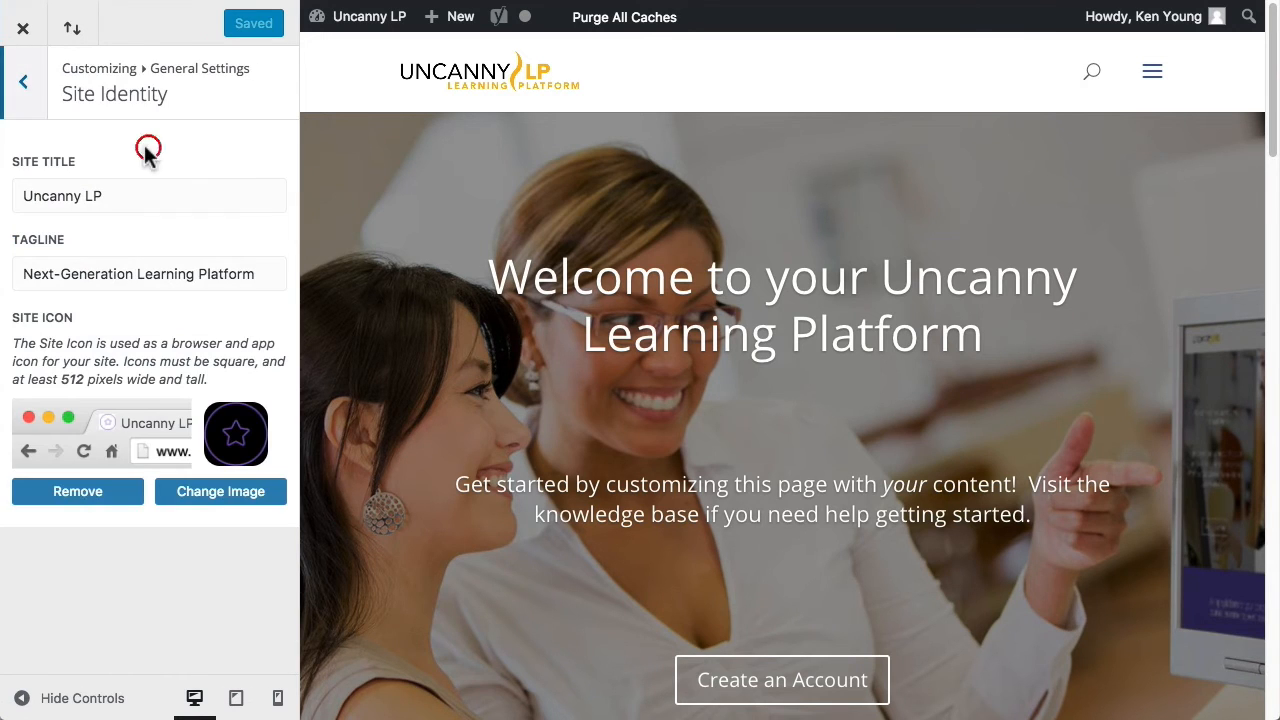
{"action": "triple_click", "coordinate": [123, 191]}
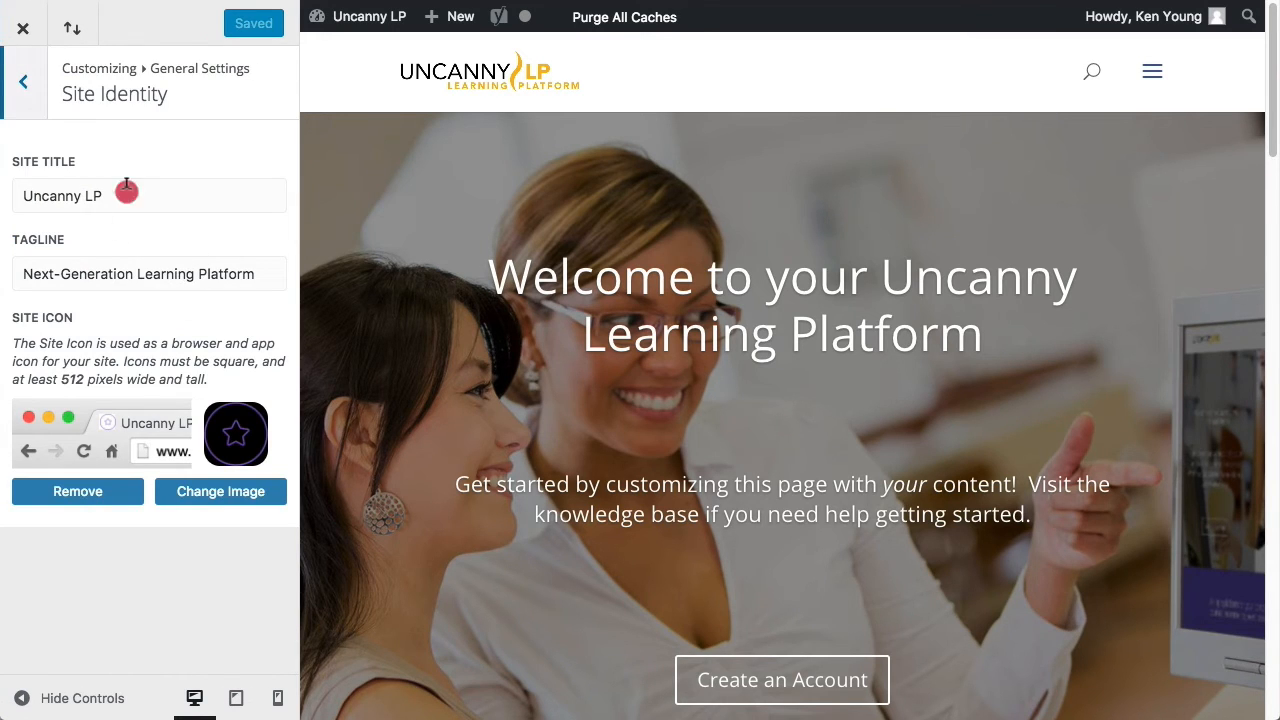
{"action": "left_click", "coordinate": [157, 273]}
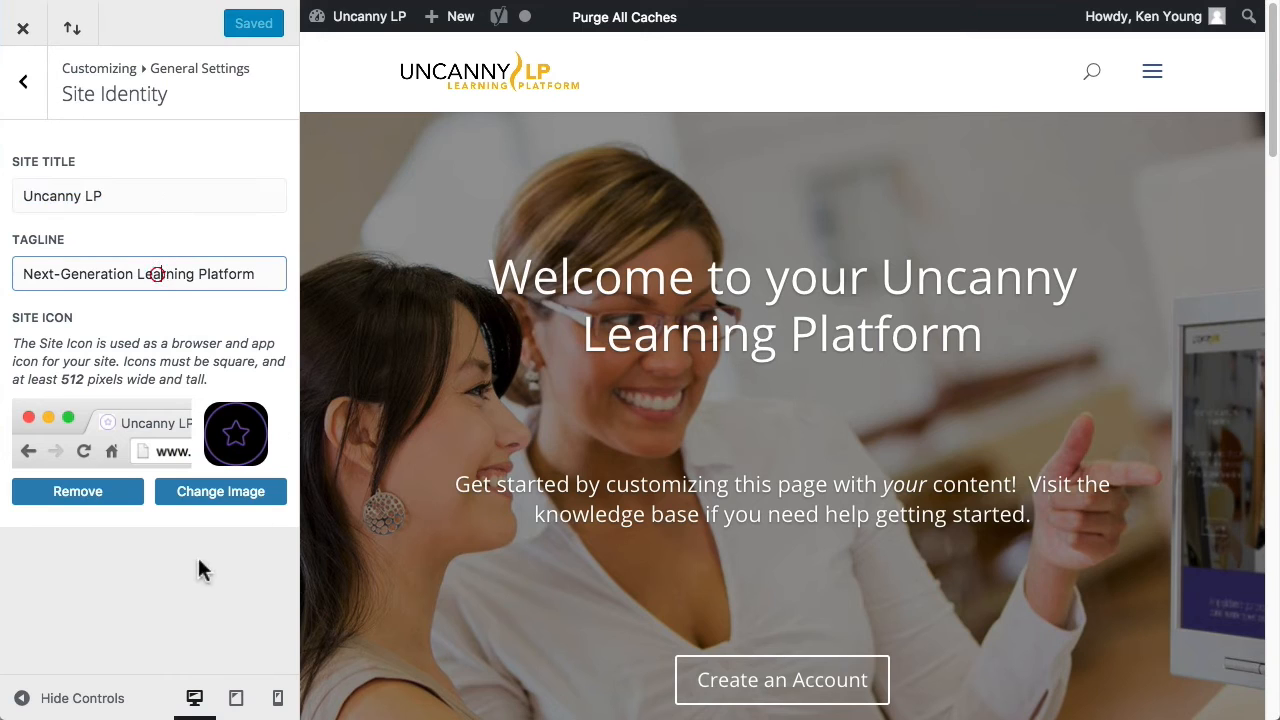
- Change the site icon to the green checkmark image 024.png from the media library without cropping and publish the change
{"action": "left_click", "coordinate": [230, 503]}
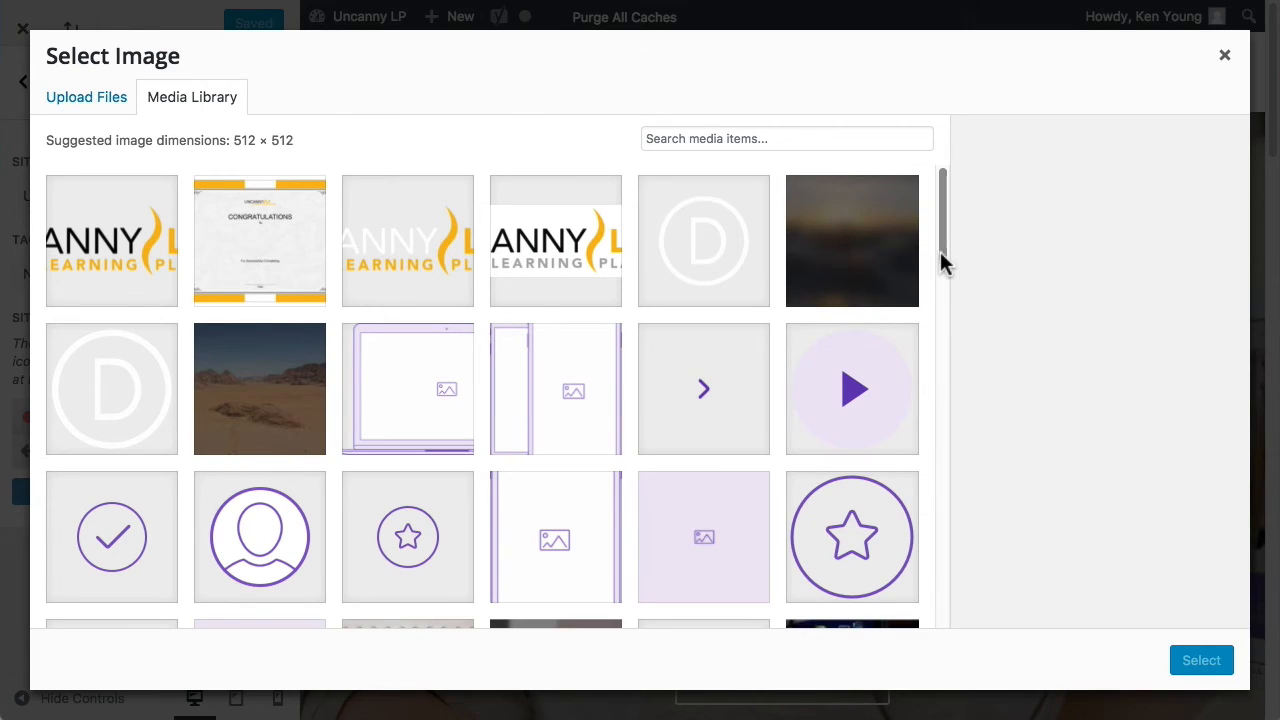
{"action": "left_click_drag", "start_coordinate": [941, 251], "coordinate": [944, 316]}
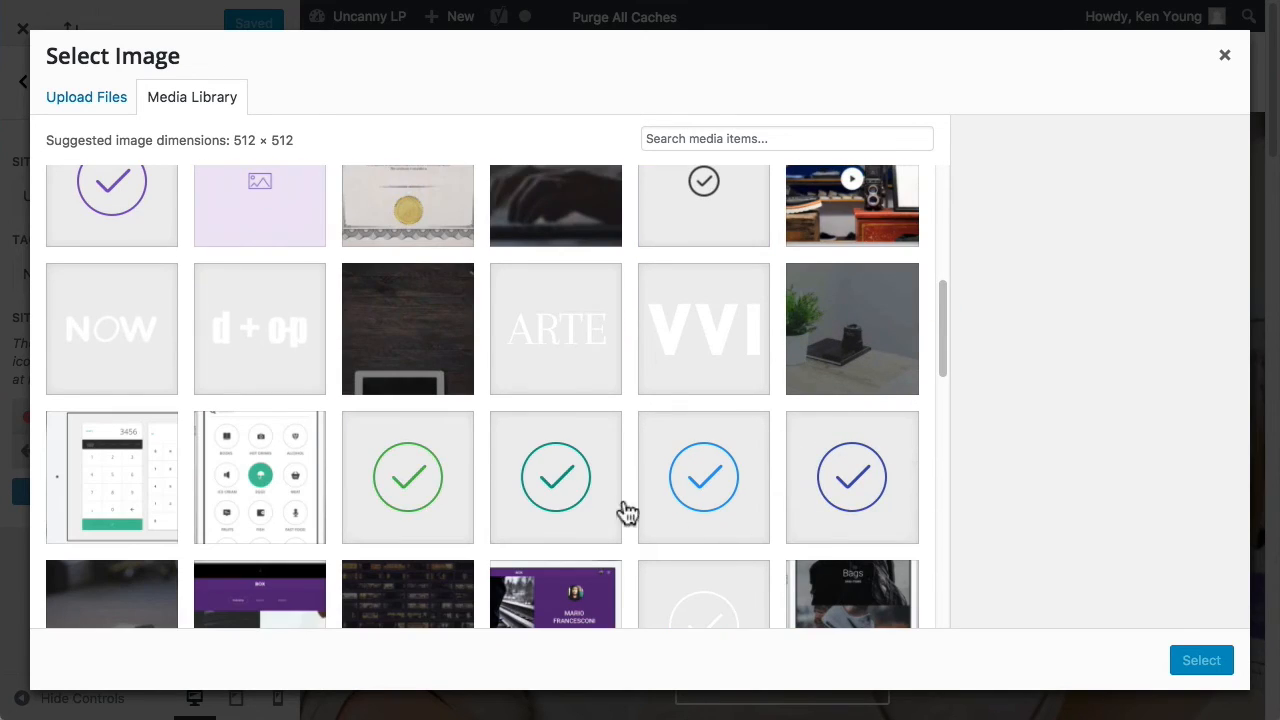
{"action": "left_click", "coordinate": [574, 472]}
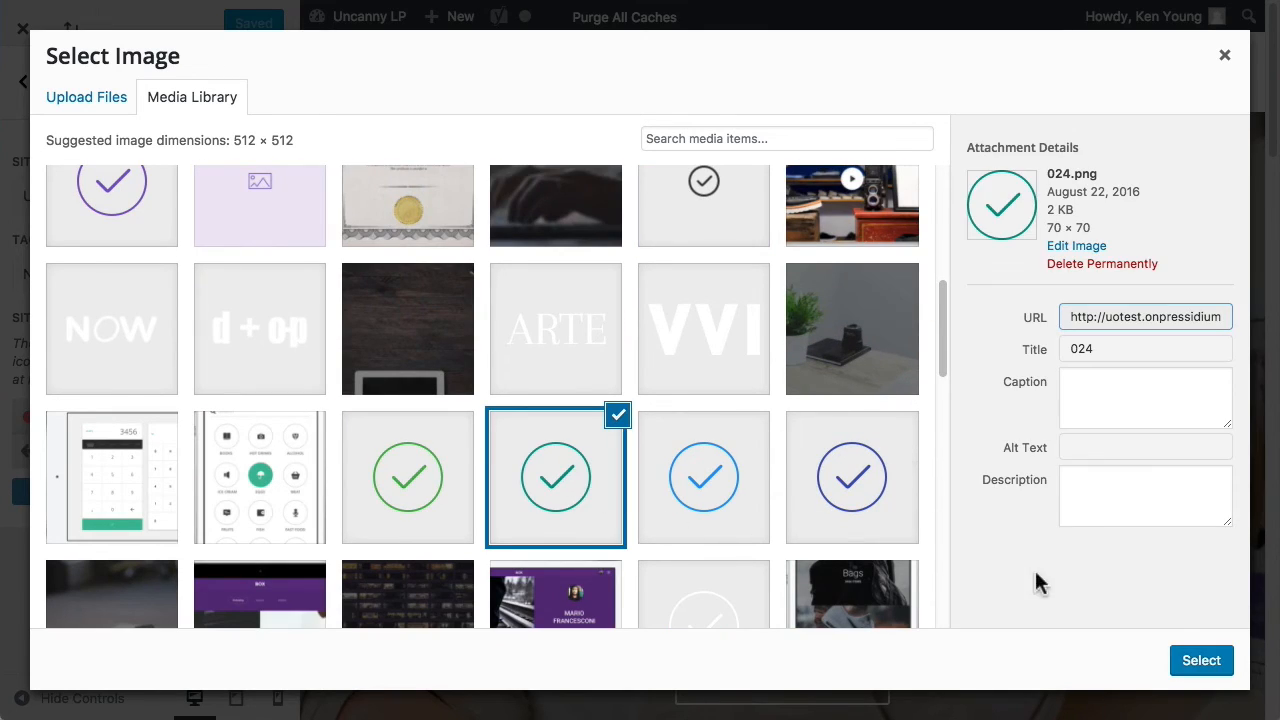
{"action": "left_click", "coordinate": [1203, 664]}
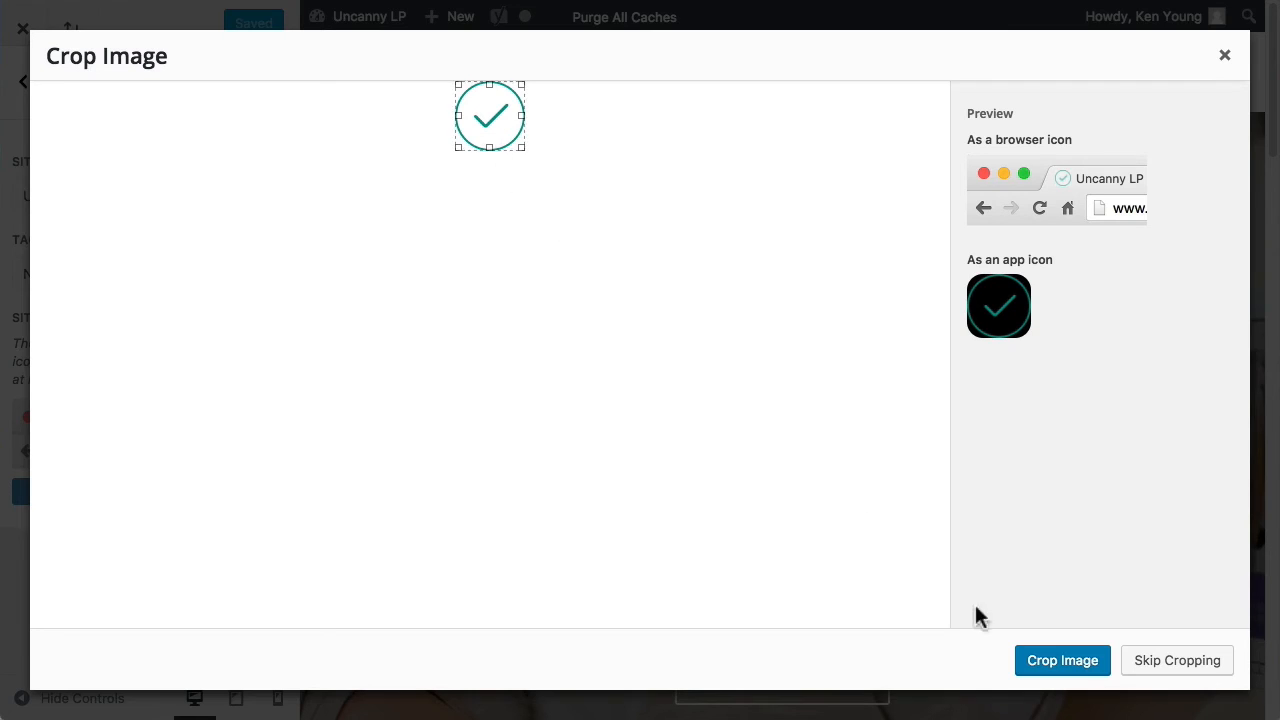
{"action": "left_click", "coordinate": [1177, 668]}
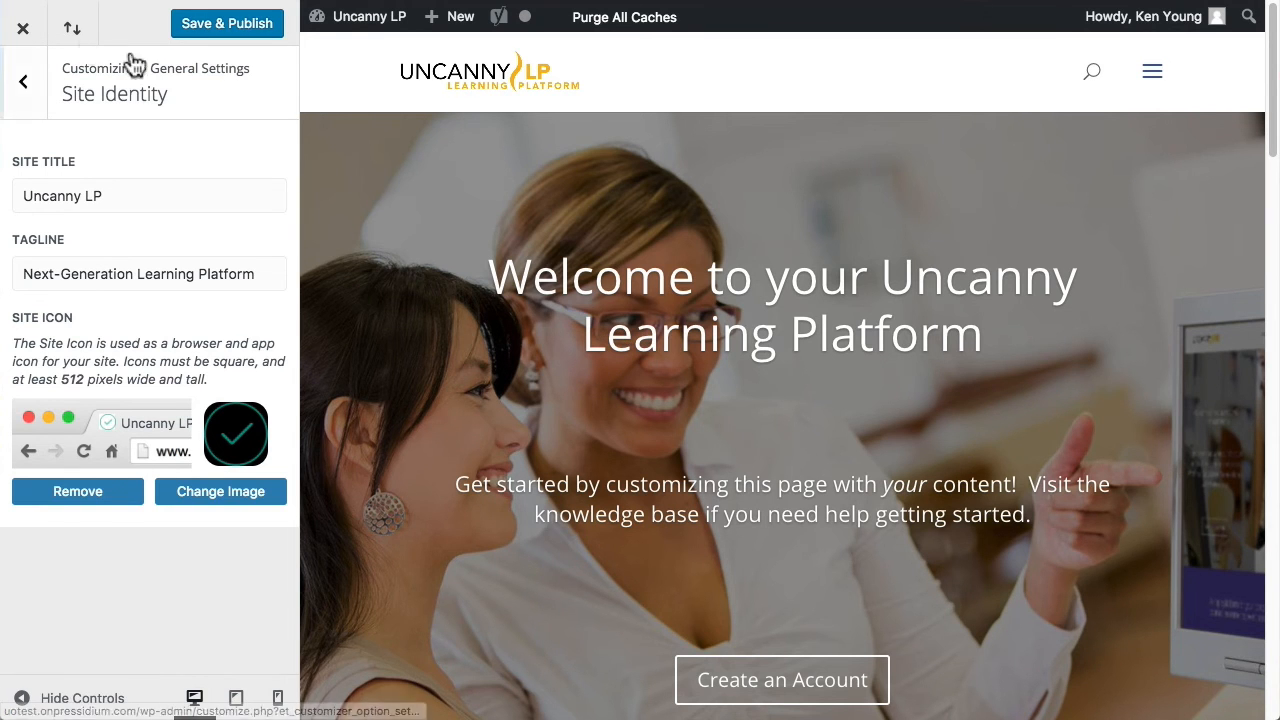
{"action": "left_click", "coordinate": [229, 30]}
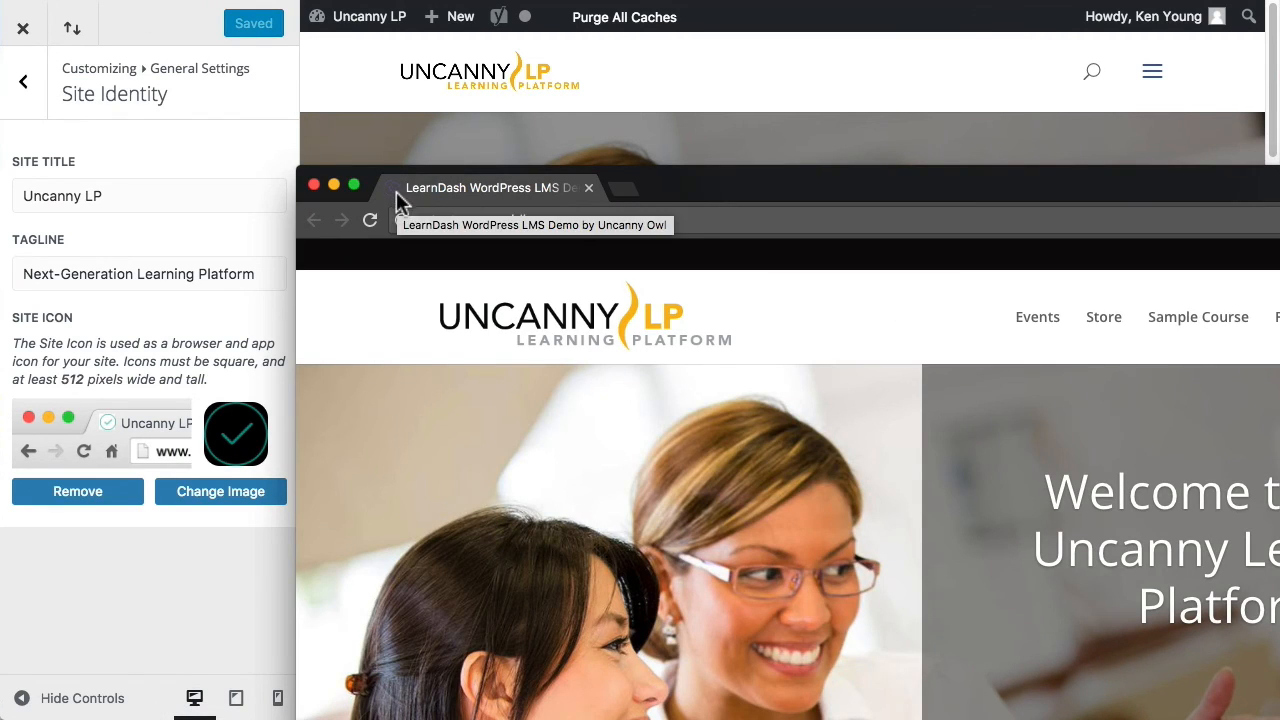
- Reload the site's home page in the separate browser window and check the site icon and the header logo along the page
{"action": "left_click", "coordinate": [369, 220]}
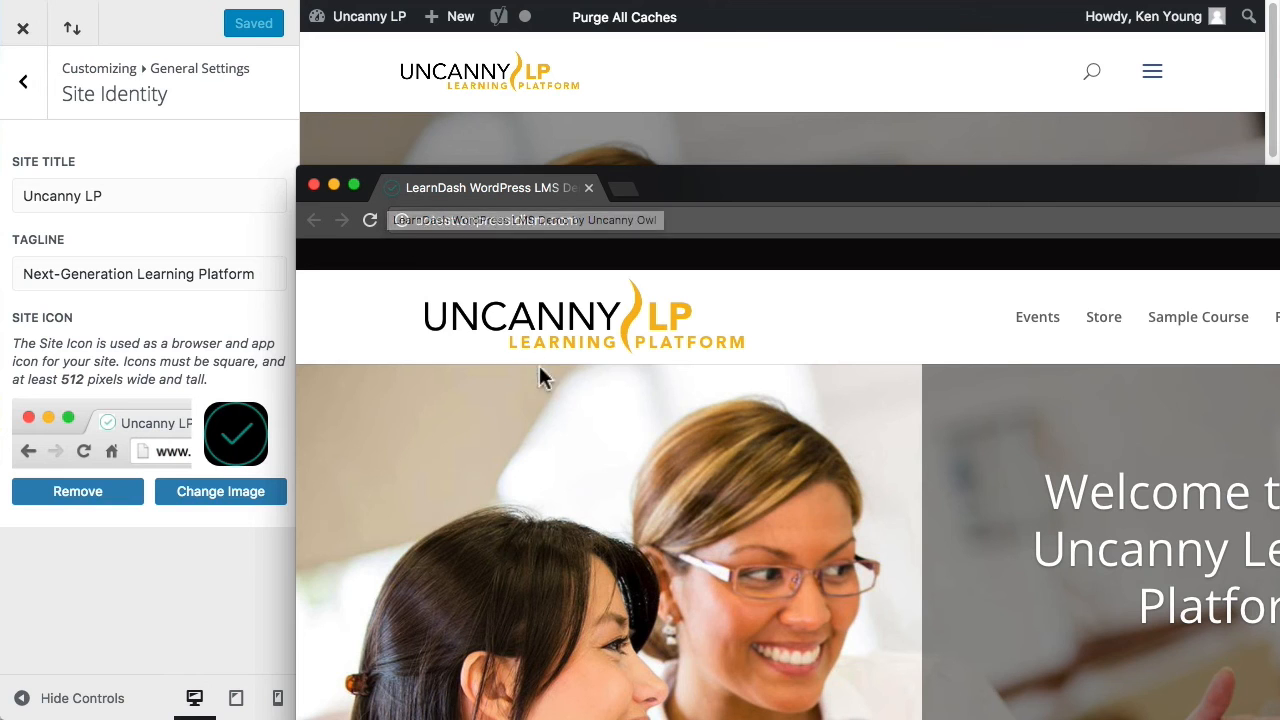
{"action": "left_click_drag", "start_coordinate": [779, 195], "coordinate": [751, 141]}
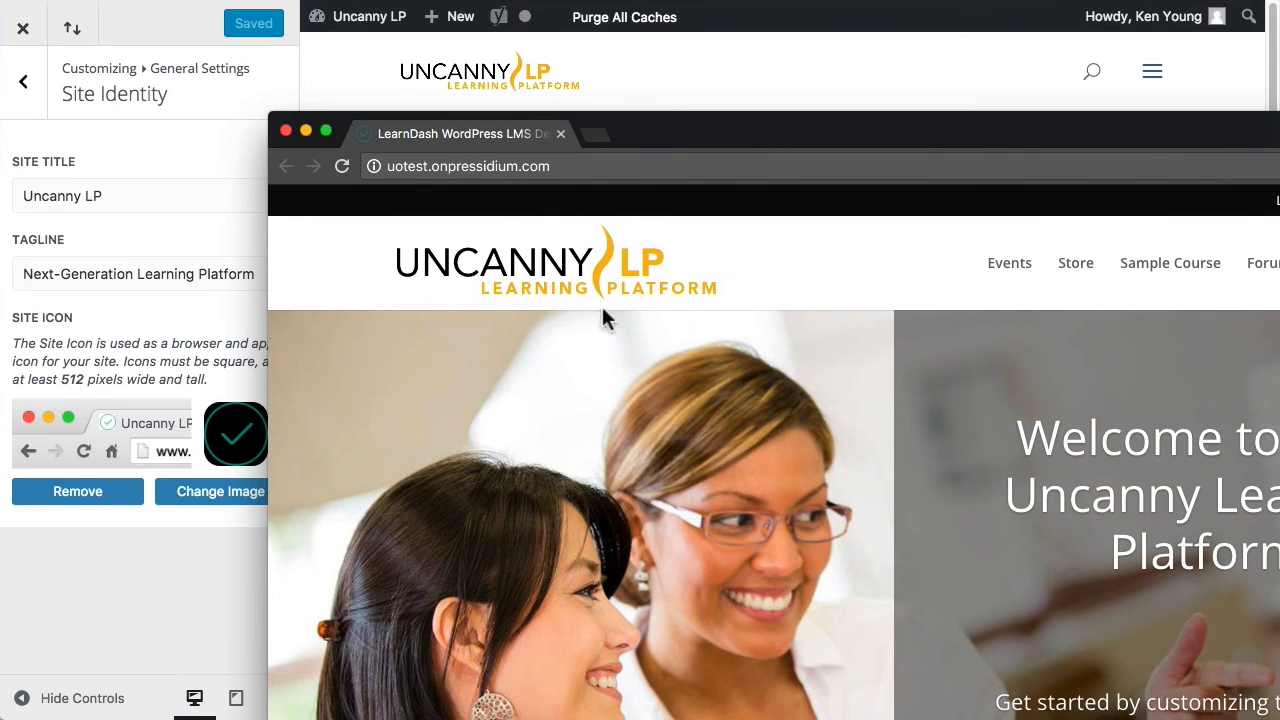
{"action": "scroll", "coordinate": [608, 543], "scroll_direction": "down", "scroll_amount": 10}
{"action": "scroll", "coordinate": [608, 543], "scroll_direction": "up", "scroll_amount": 10}
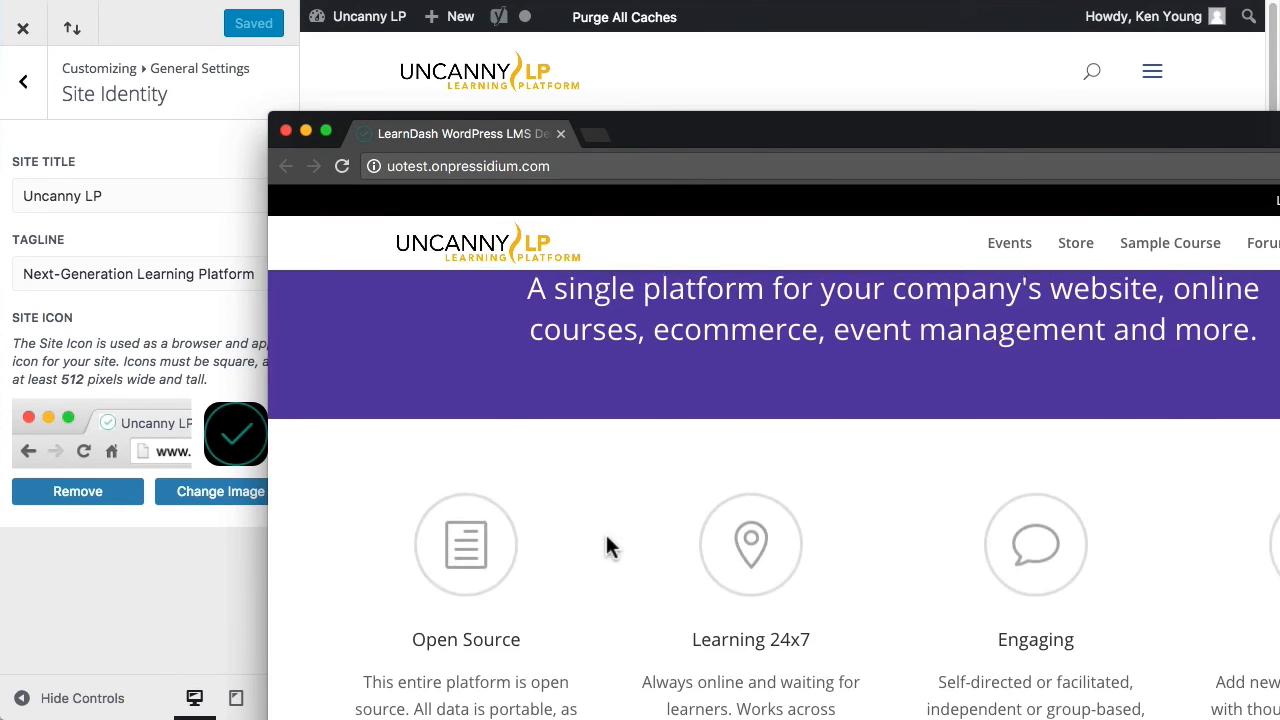
- Return to the Theme Customizer's main list and open the General Settings section
{"action": "left_click", "coordinate": [676, 97]}
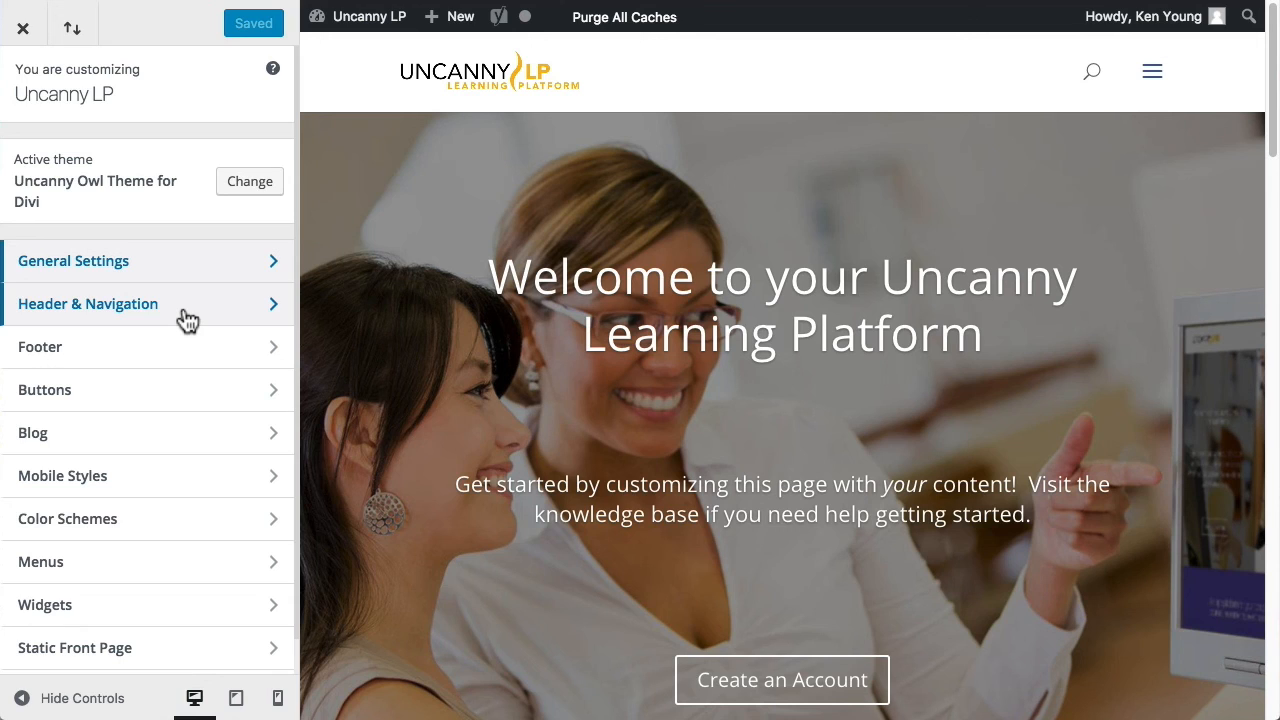
{"action": "left_click", "coordinate": [165, 263]}
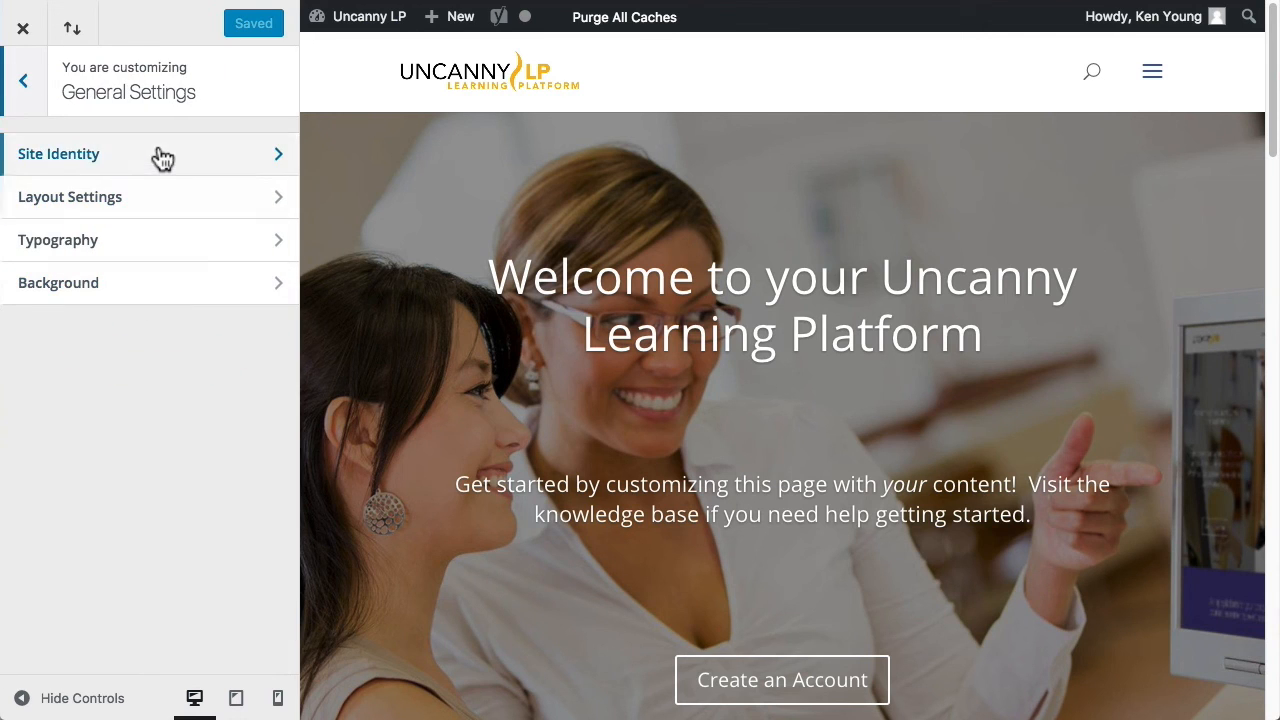